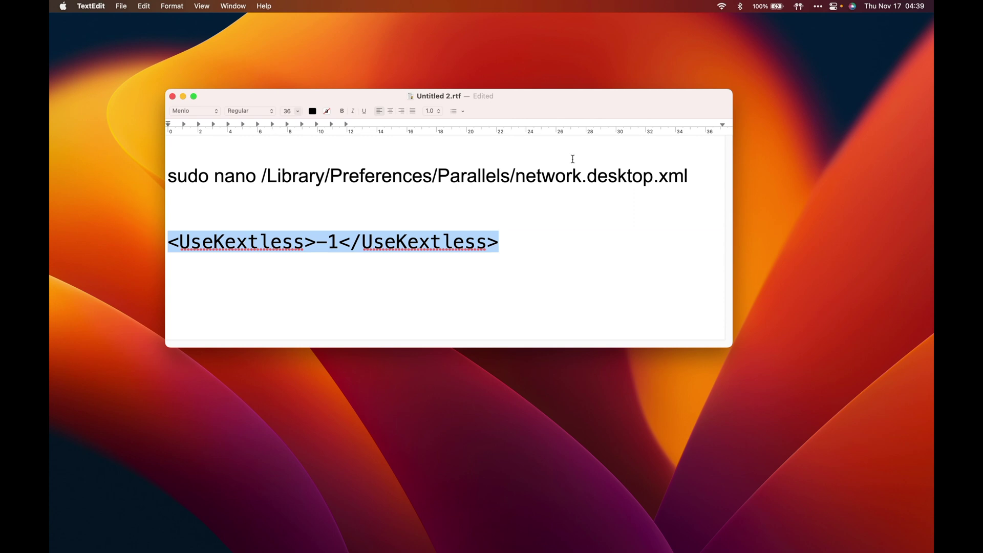
Bring the Windows 11 VM to the front from its Dock icon.
mouse_move(642, 540)
click(716, 529)
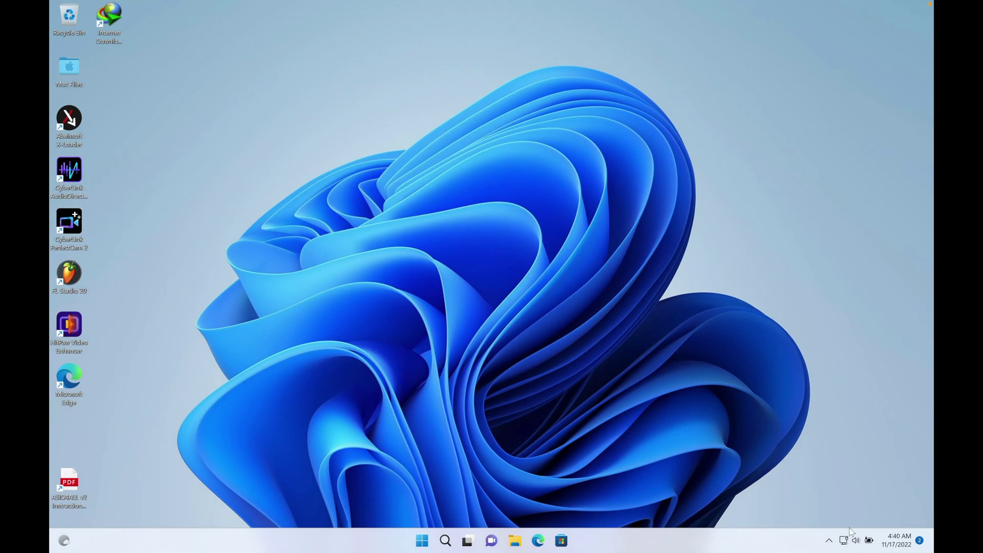
Check the Windows network in Quick Settings, then return to the Windows 11 VM.
click(844, 541)
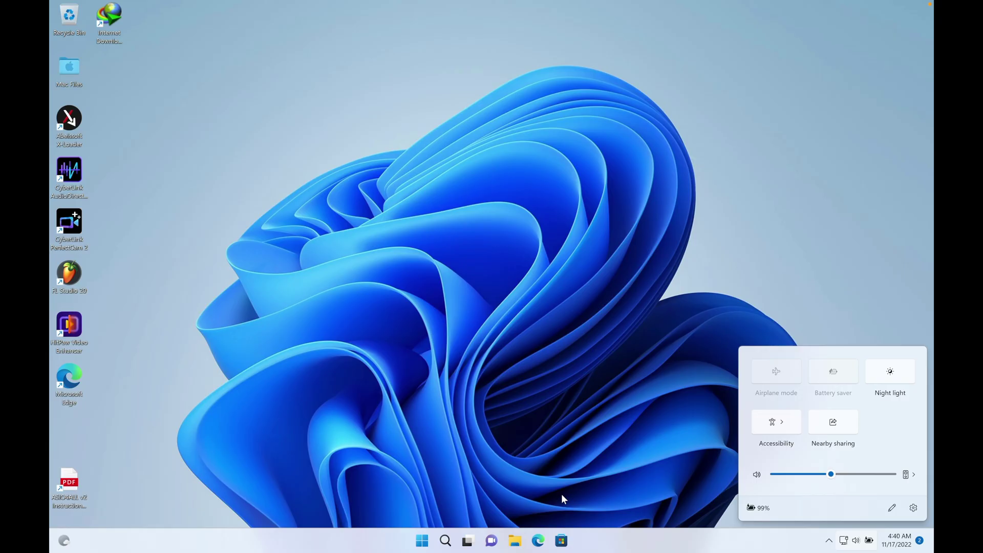
key(ctrl+Left)
mouse_move(597, 552)
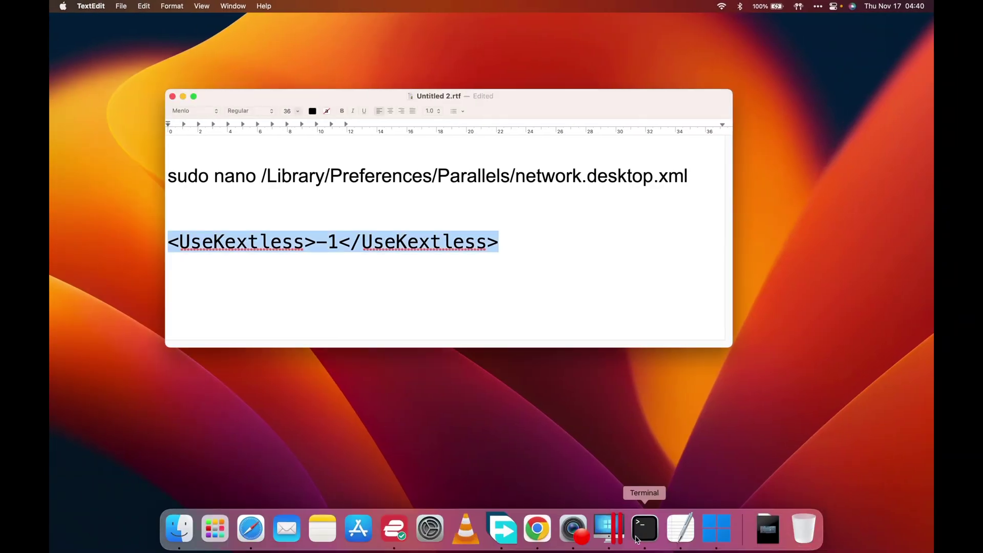
click(610, 530)
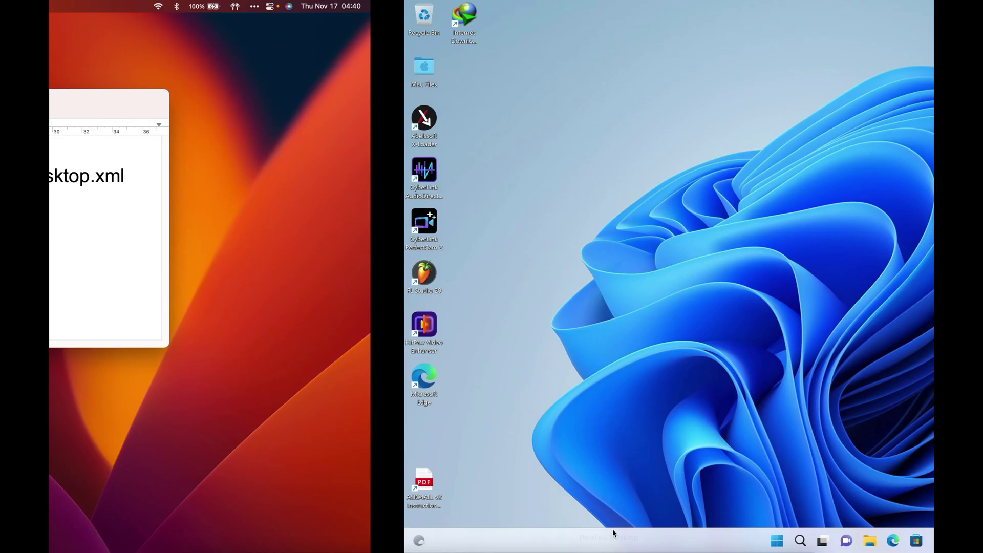
View the VM's Configuration General settings, close it, and open the Actions menu.
mouse_move(889, 25)
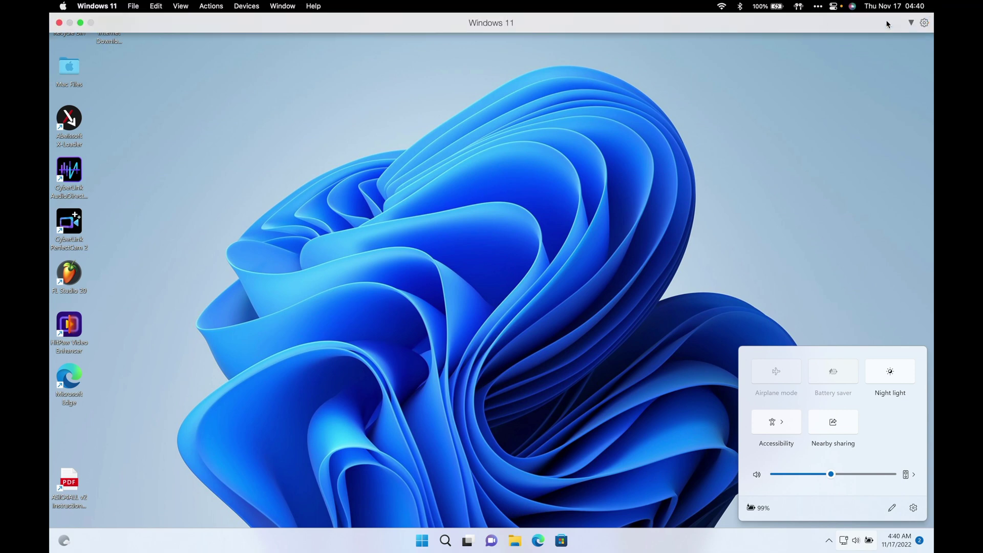
click(924, 23)
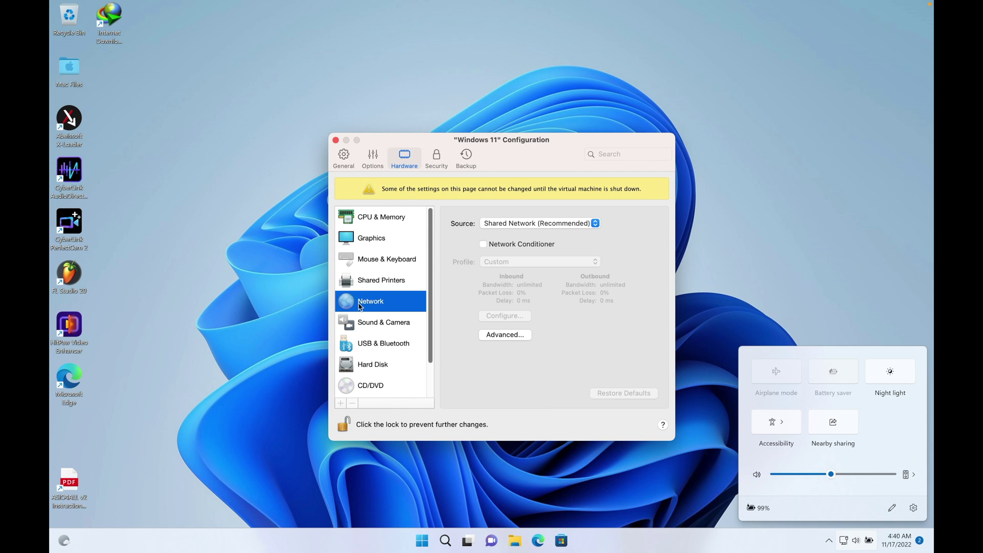
click(341, 162)
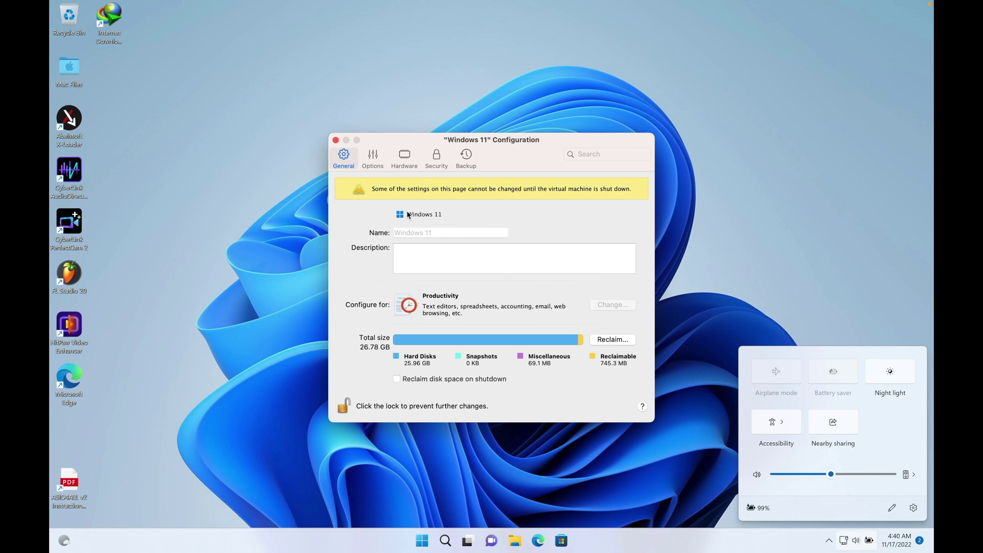
click(335, 140)
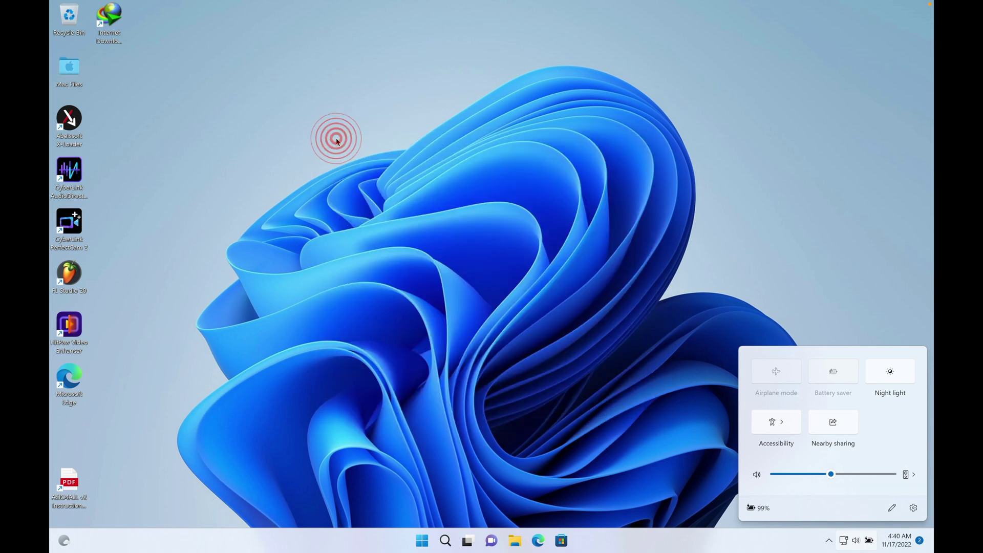
mouse_move(190, 10)
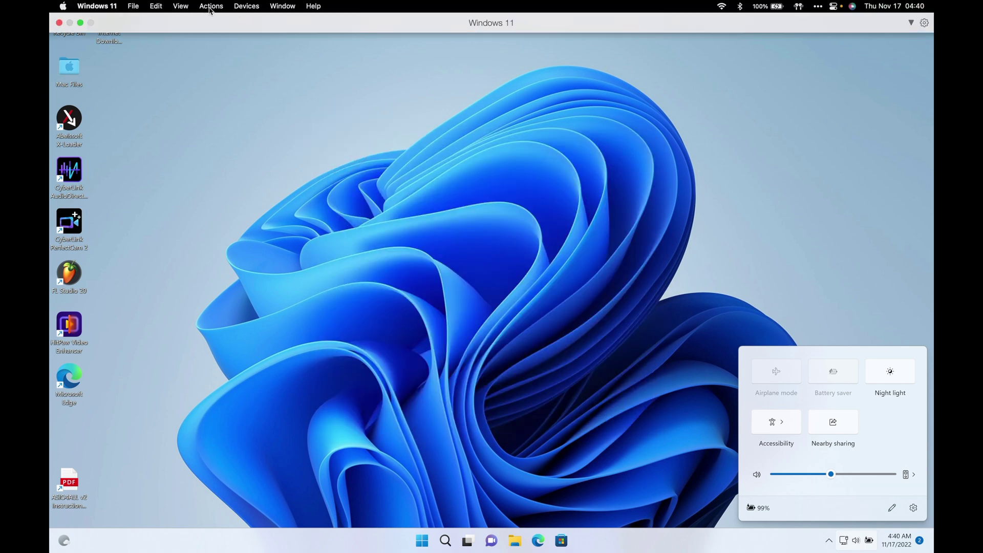
click(241, 6)
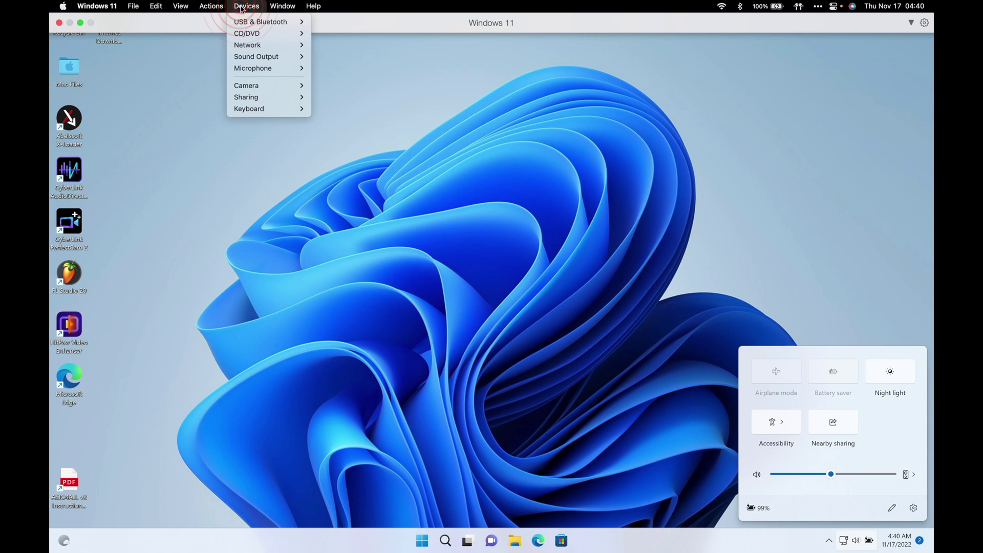
mouse_move(217, 6)
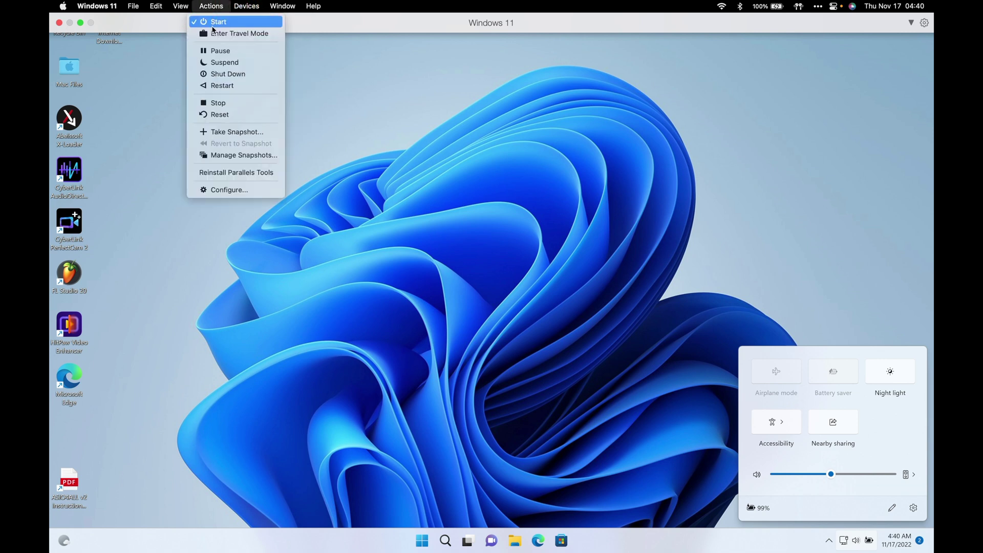
Verify under Configure > Hardware > Network that the source is Shared Network (Recommended).
click(217, 190)
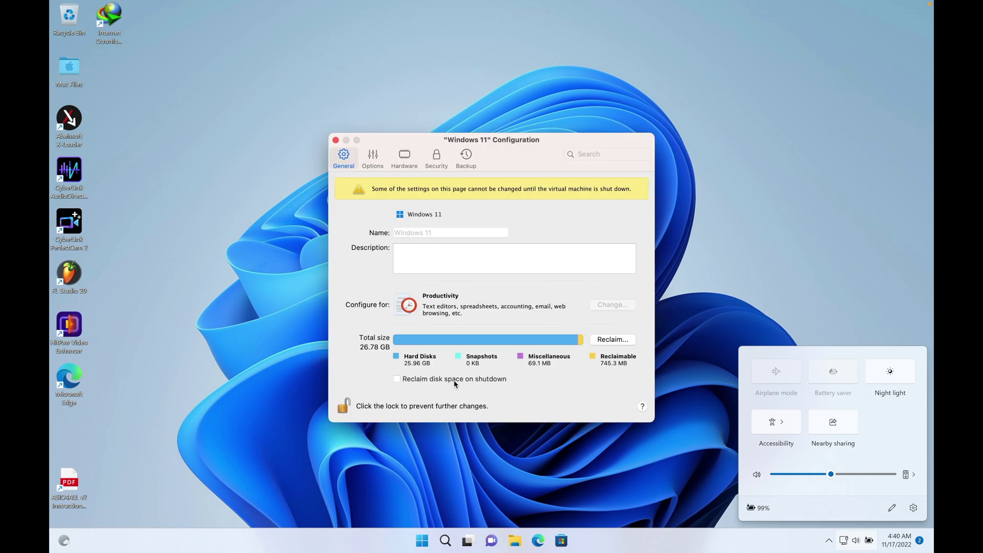
click(407, 157)
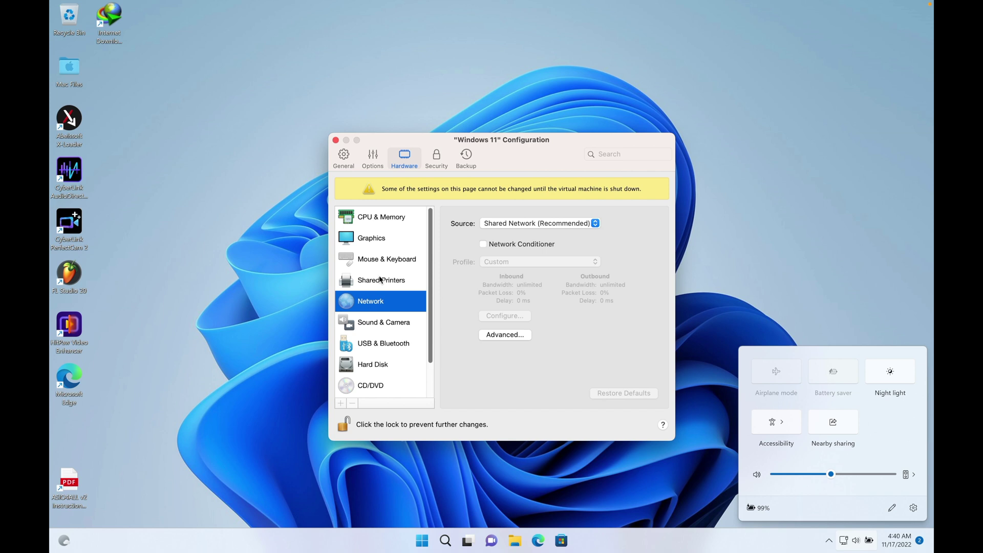
click(370, 302)
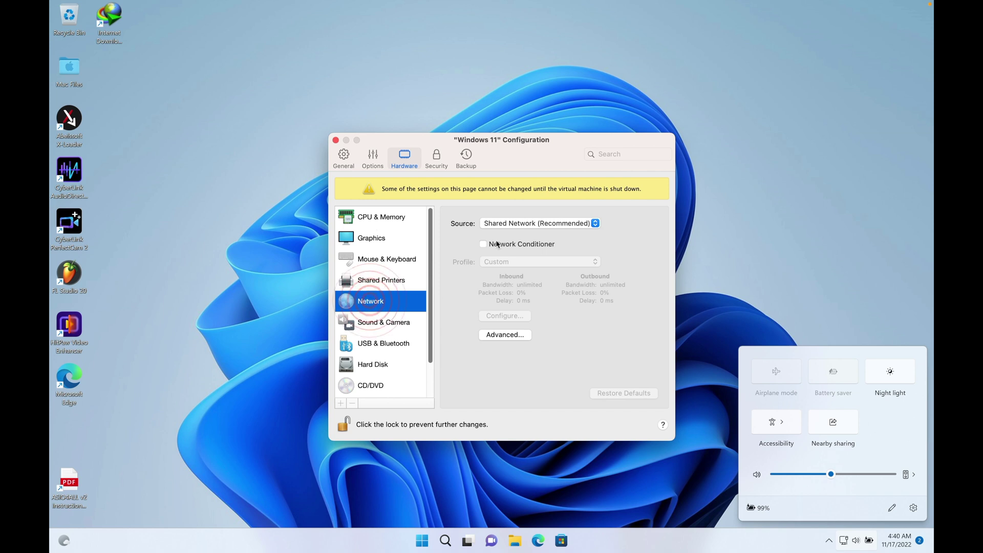
click(529, 223)
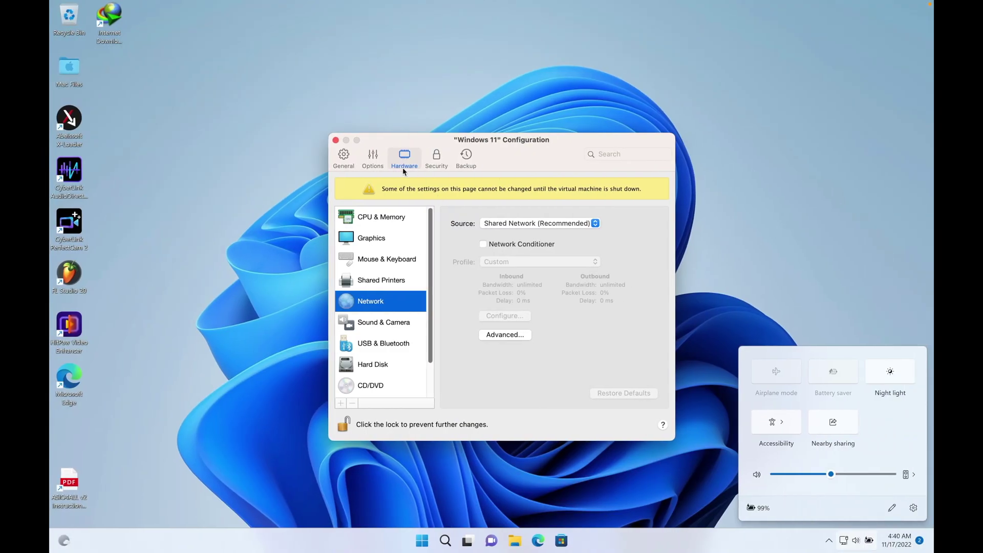
Close Configuration and Quick Settings, then restart Windows 11 from the Start right-click menu.
click(336, 141)
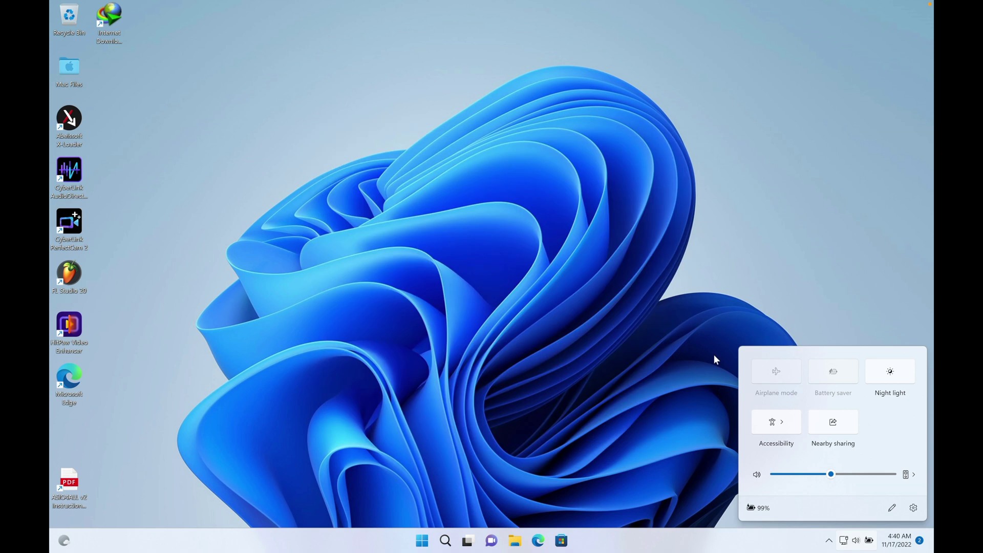
click(863, 535)
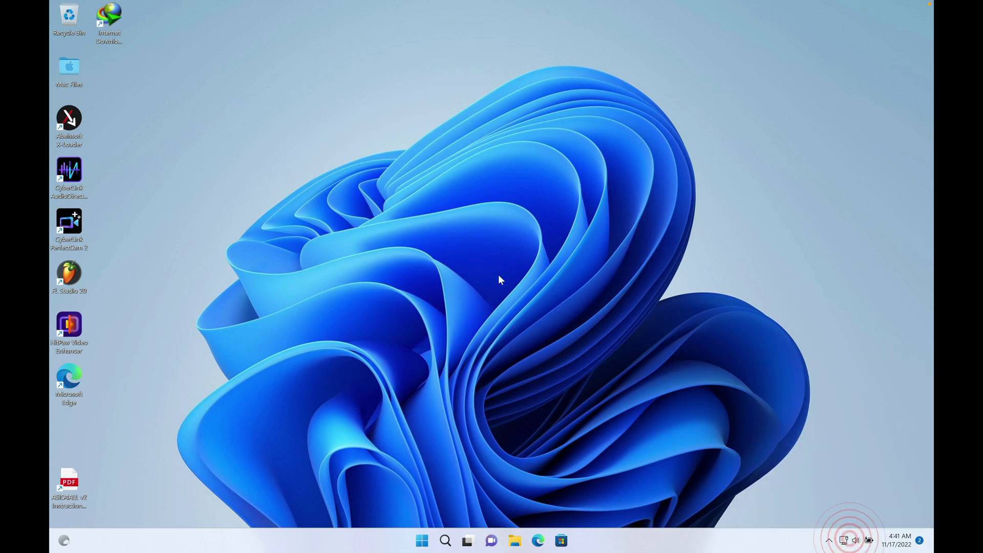
right_click(422, 542)
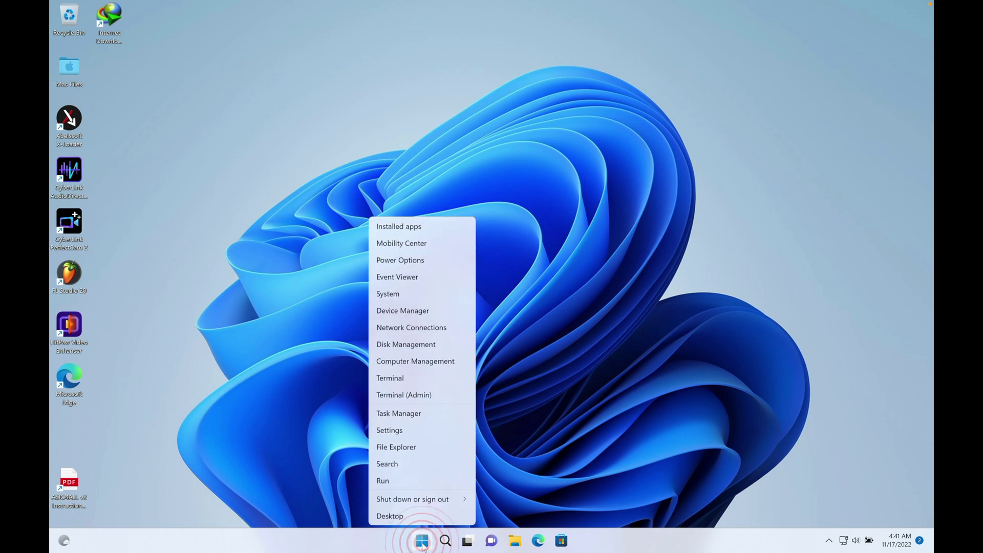
click(429, 499)
click(493, 498)
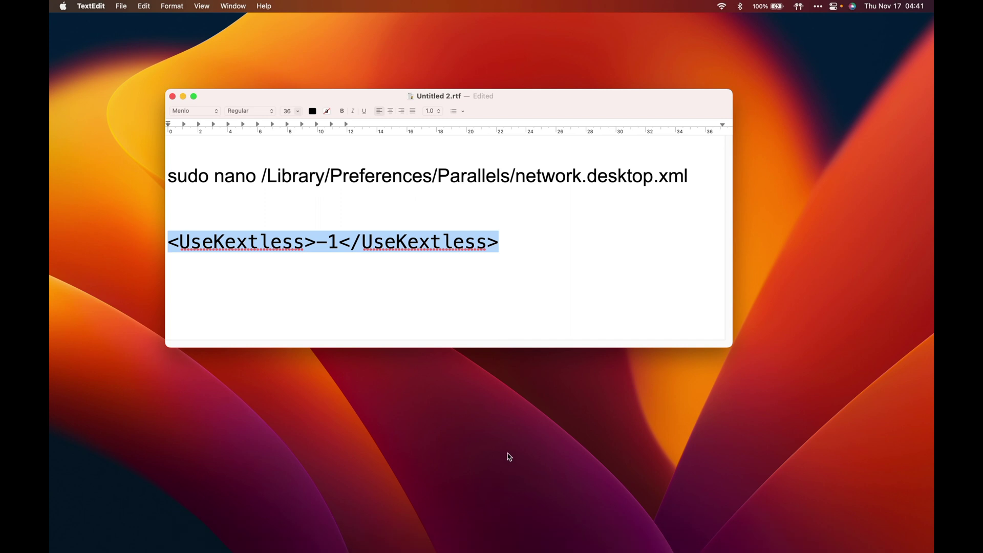
Launch Terminal via Spotlight ('ter'), then select the sudo nano line in the TextEdit note.
key(super+space)
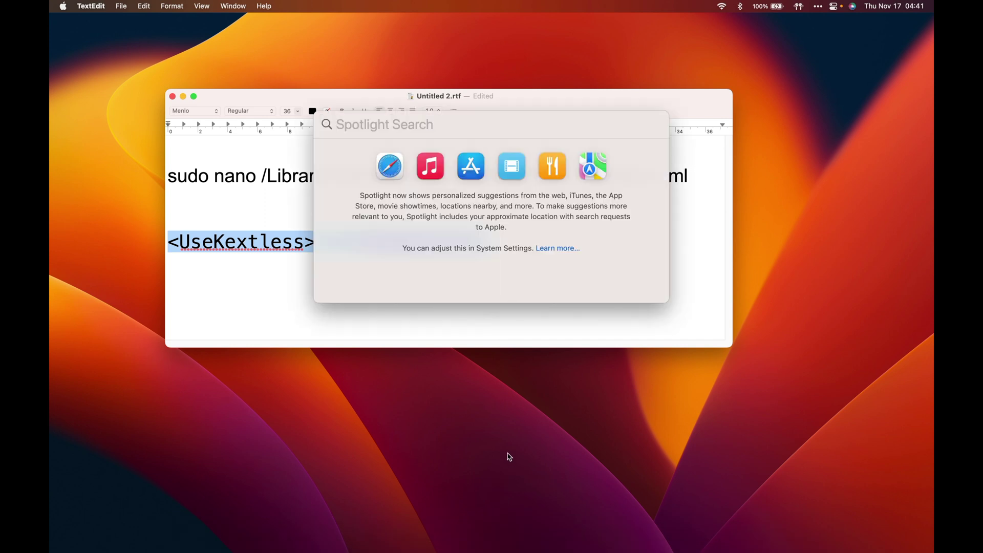
text(ter)
key(Return)
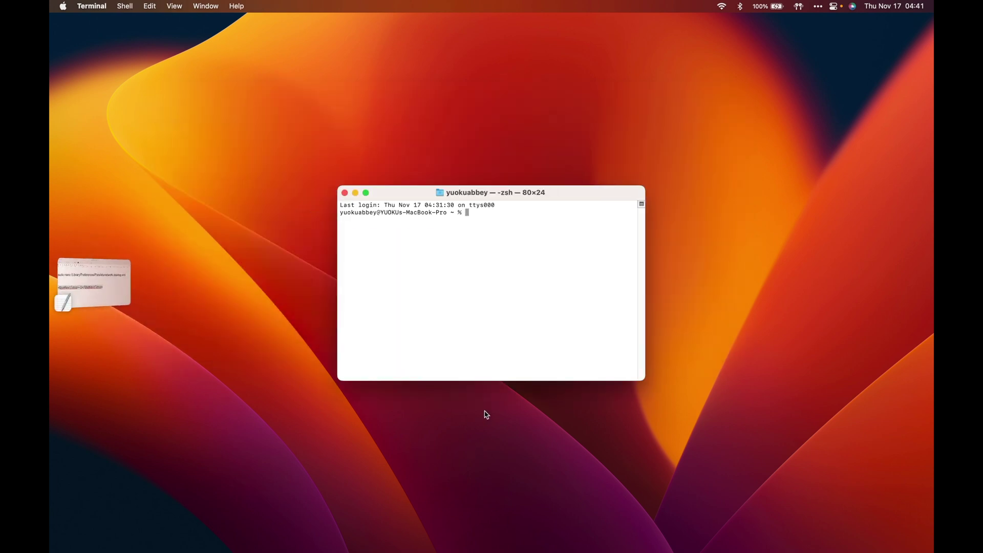
click(123, 280)
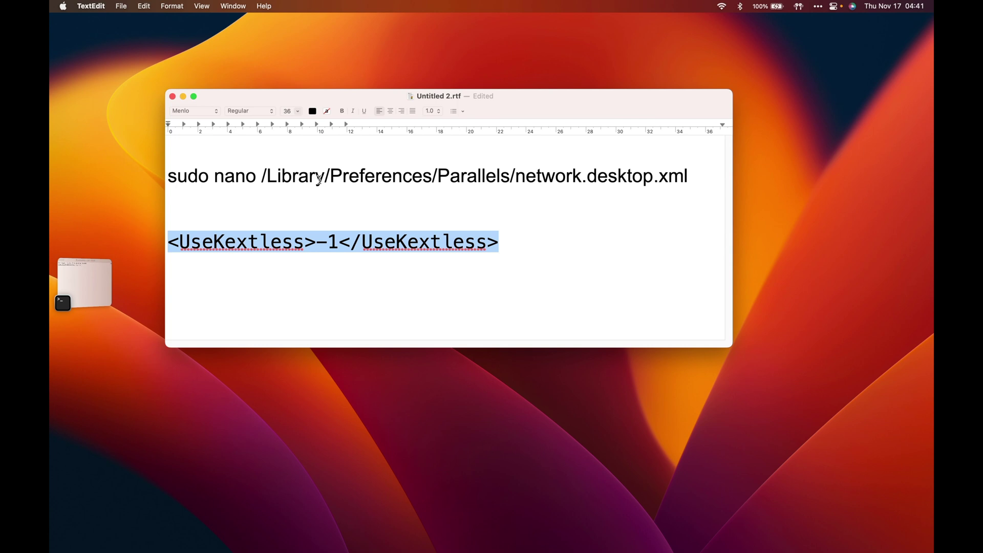
drag(169, 176, 690, 173)
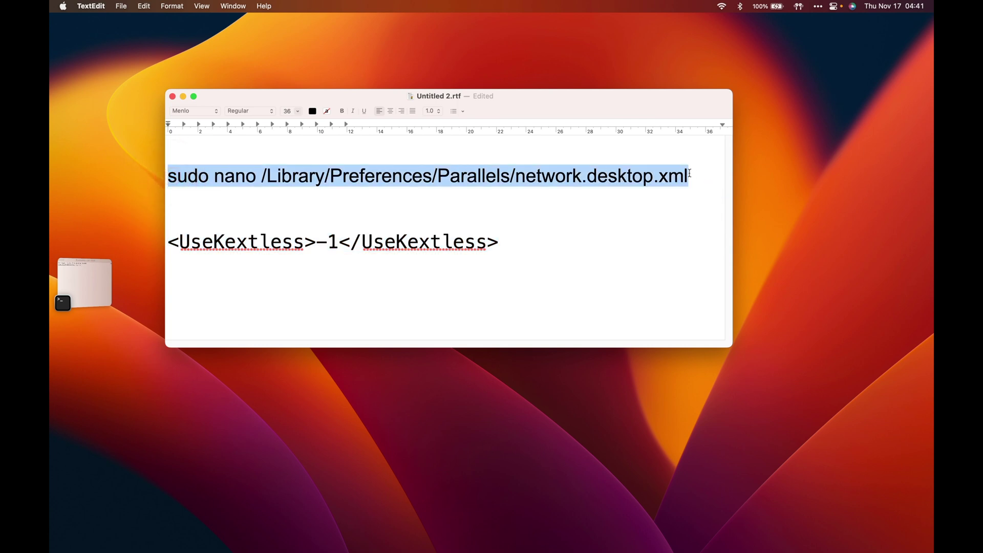
Copy the sudo nano command from the TextEdit note and bring Terminal up.
right_click(641, 173)
click(661, 235)
click(59, 297)
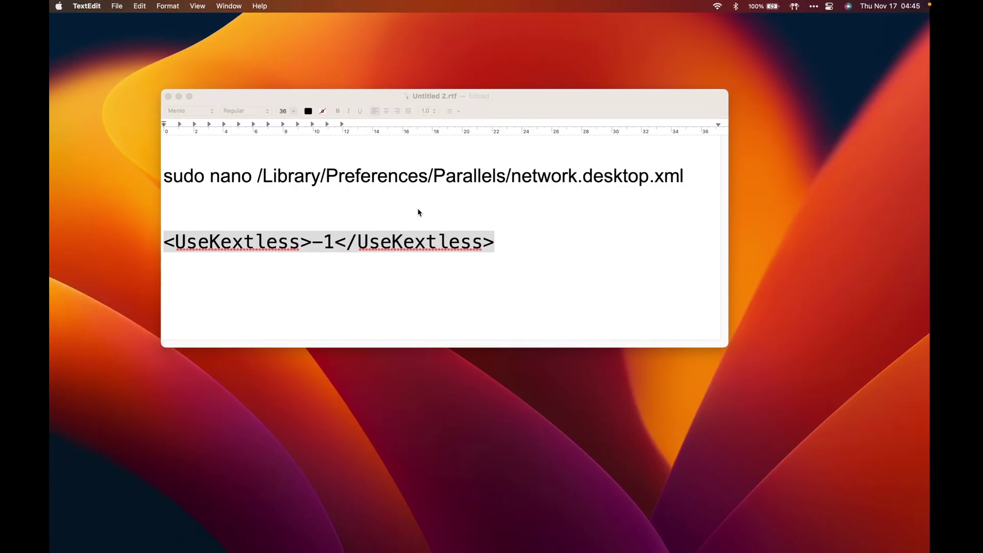
key(super+space)
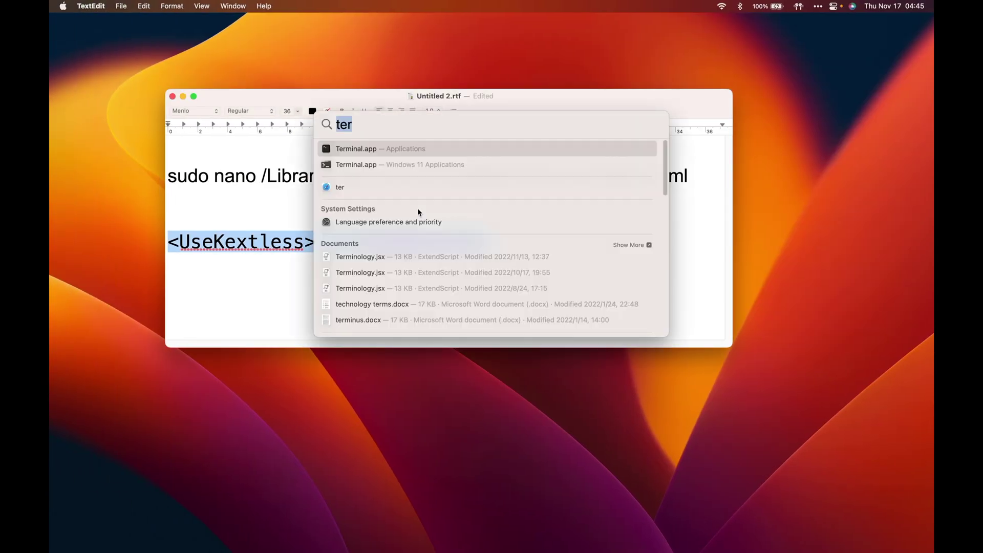
key(Return)
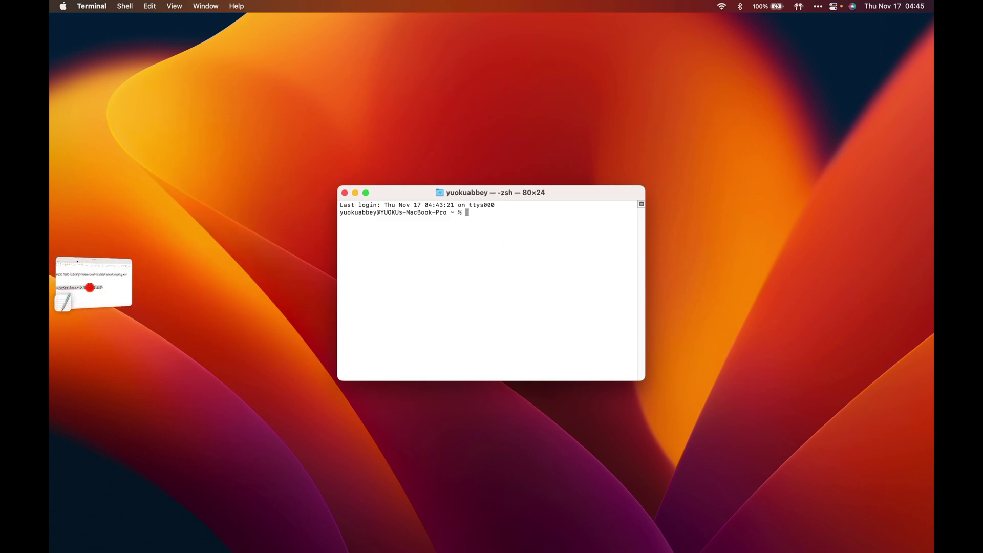
Paste the sudo nano command into Terminal and run it to open network.desktop.xml.
click(90, 288)
triple_click(170, 175)
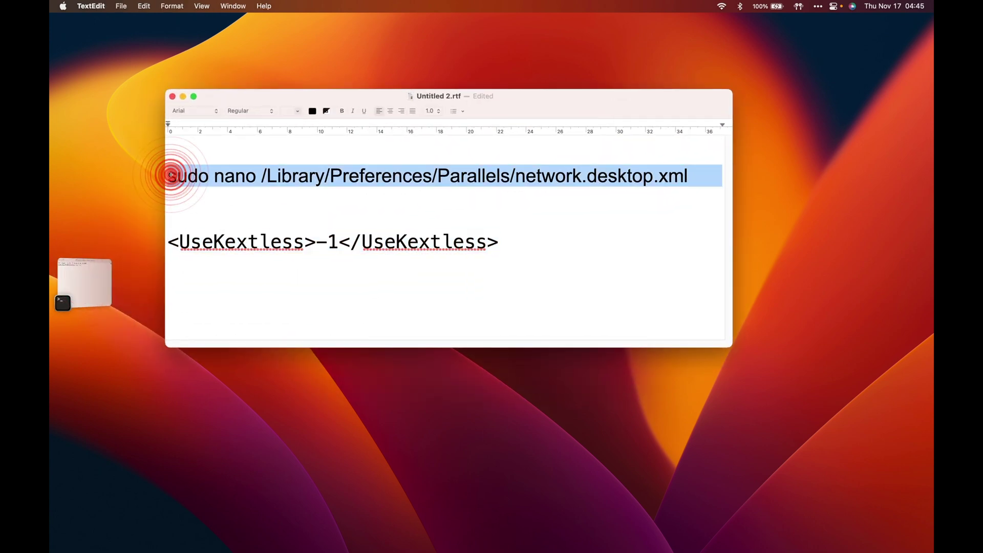
click(88, 281)
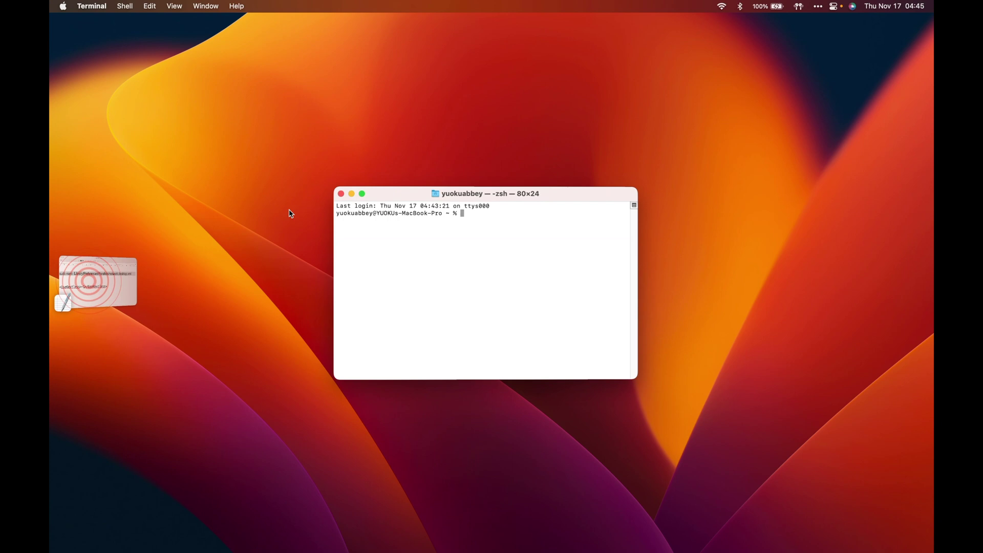
key(super+v)
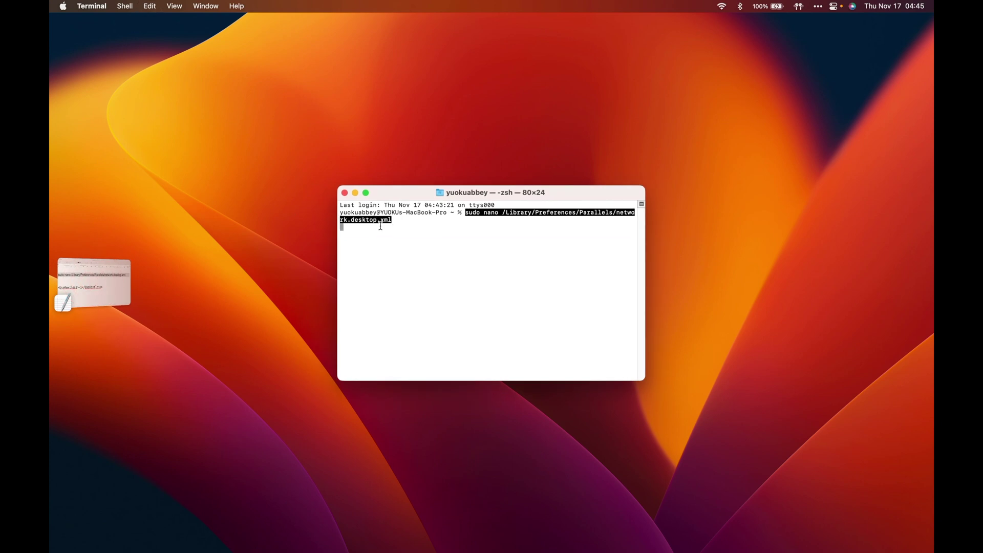
key(Return)
key(Return)
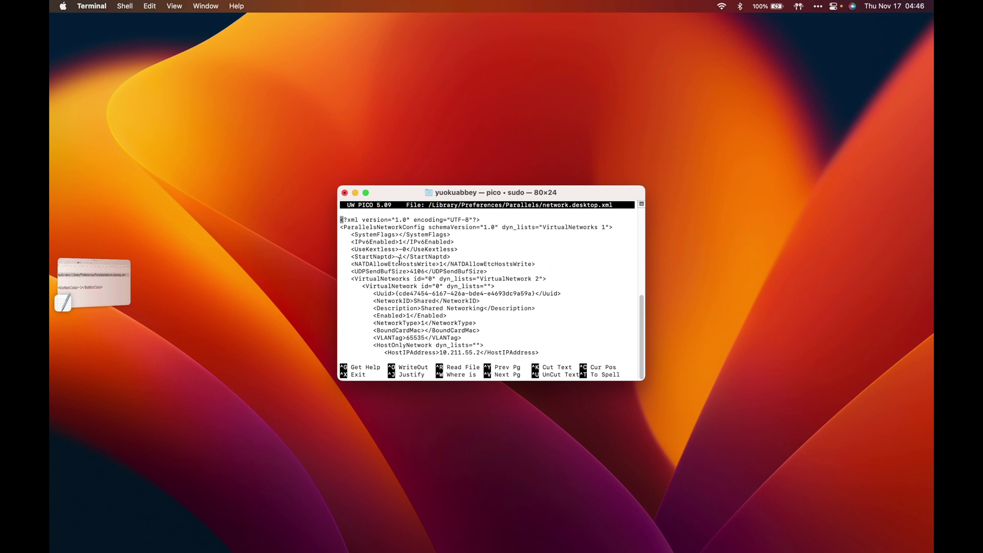
click(699, 7)
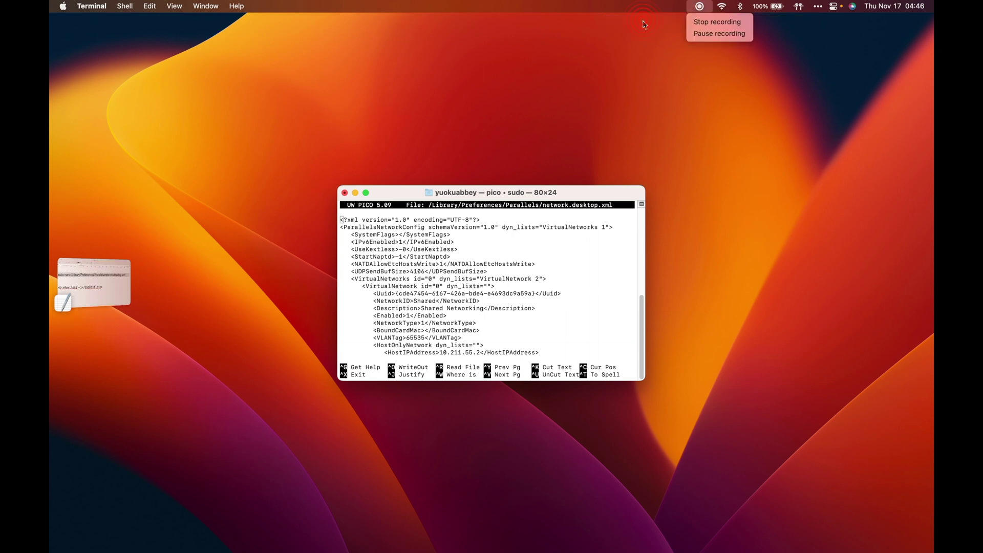
click(718, 34)
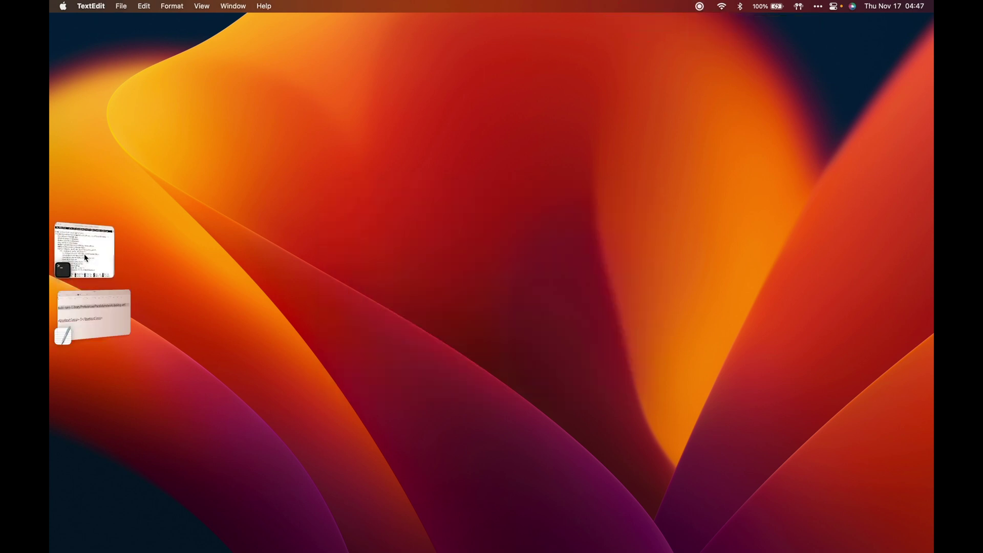
click(86, 258)
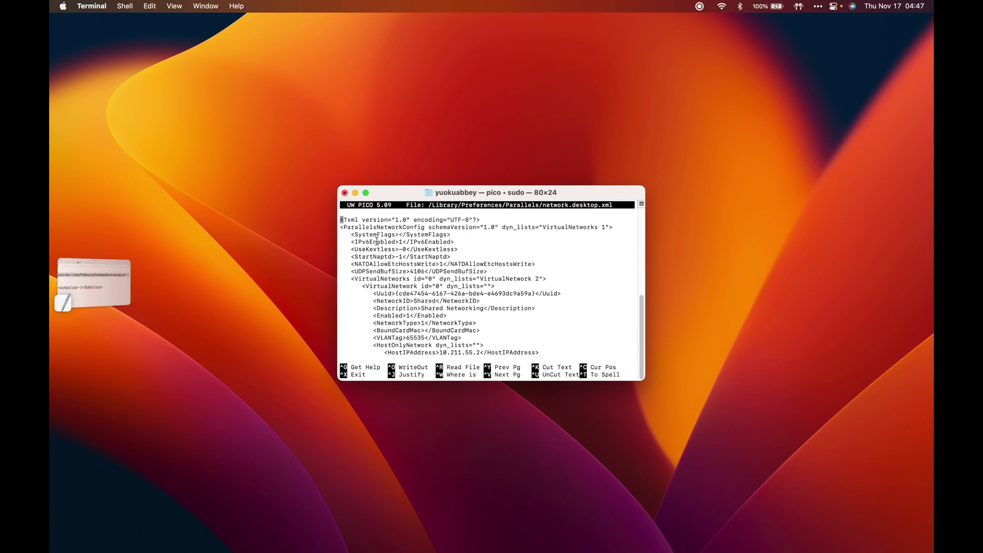
click(105, 286)
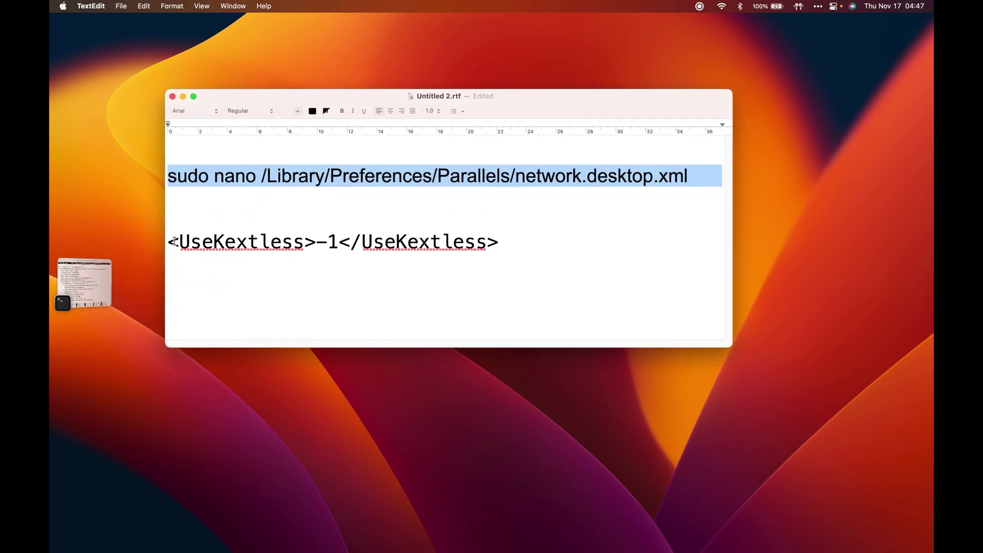
drag(169, 242, 533, 255)
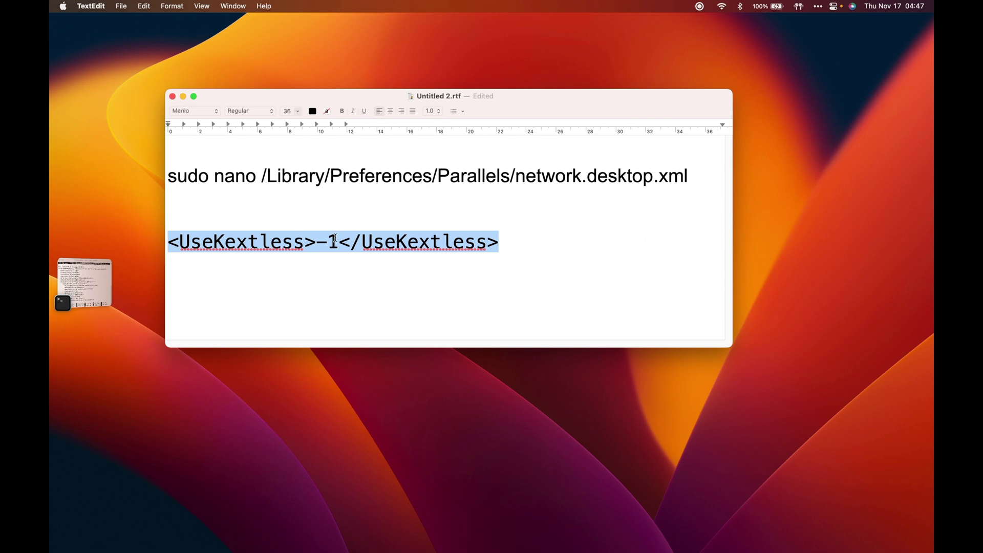
click(332, 263)
click(102, 281)
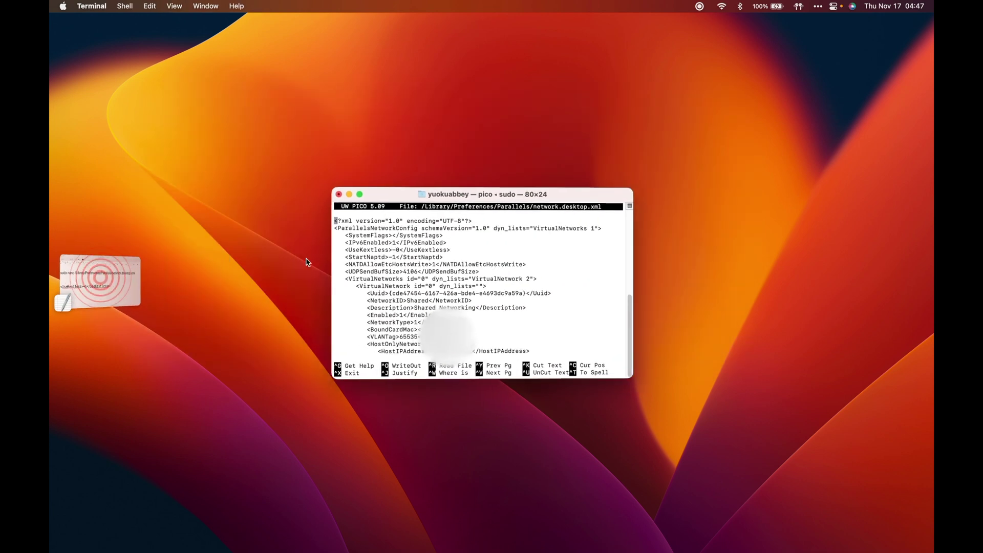
drag(352, 250, 454, 251)
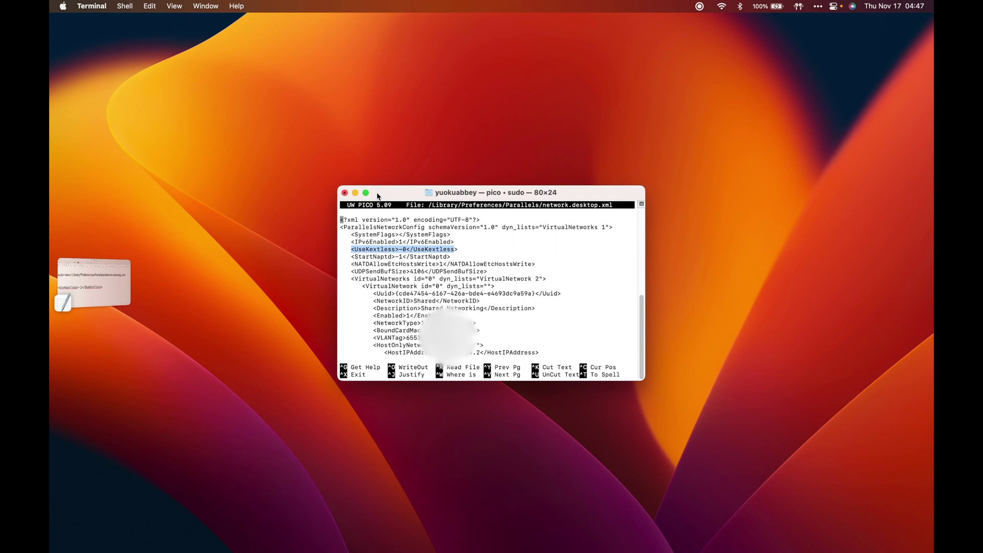
drag(378, 186, 377, 105)
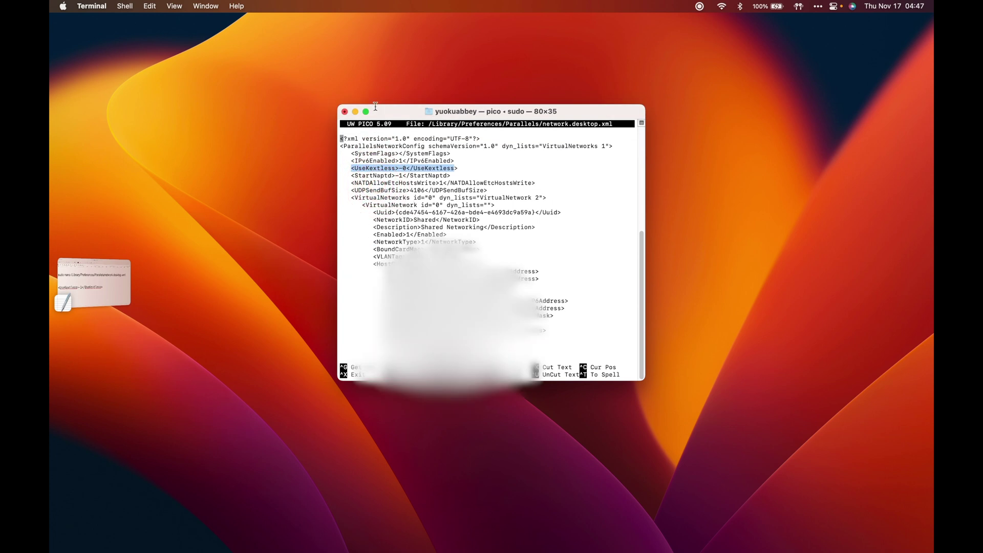
drag(643, 375, 826, 469)
click(514, 277)
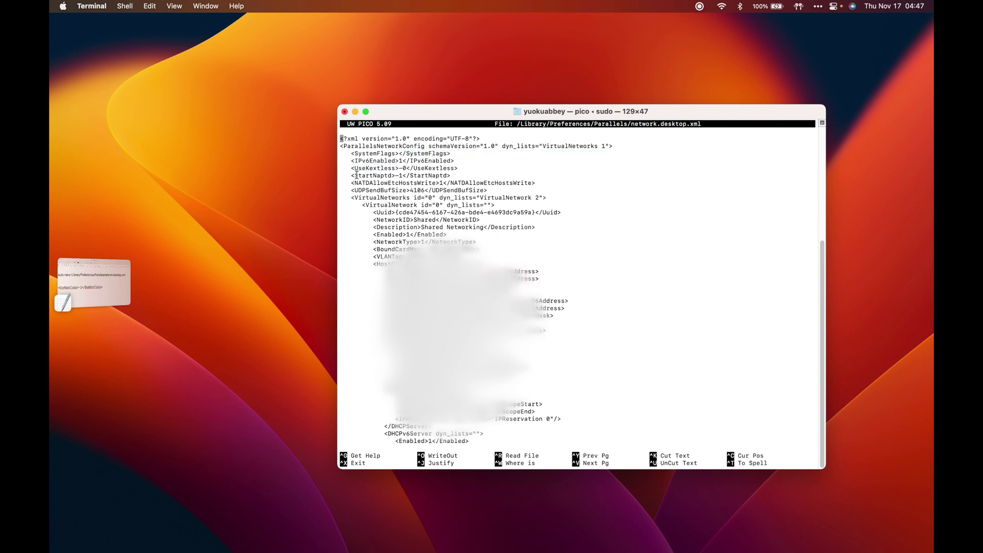
drag(351, 168, 460, 168)
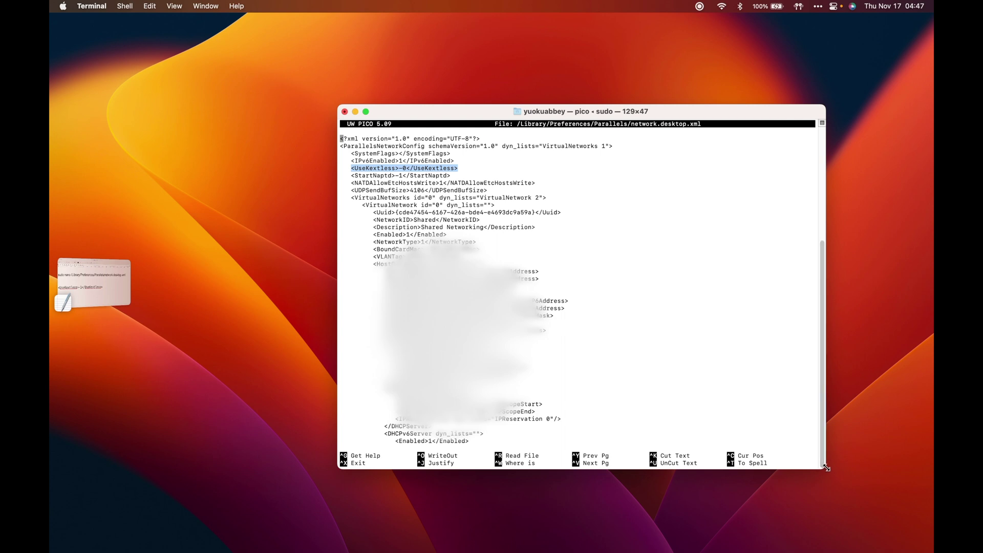
drag(825, 468, 704, 298)
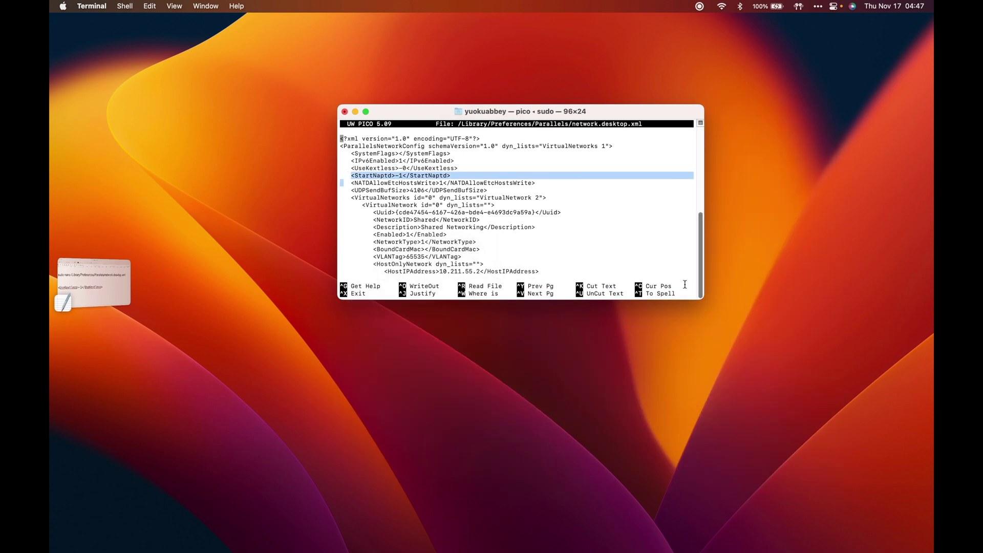
scroll(630, 246, up, 3)
scroll(630, 246, down, 1)
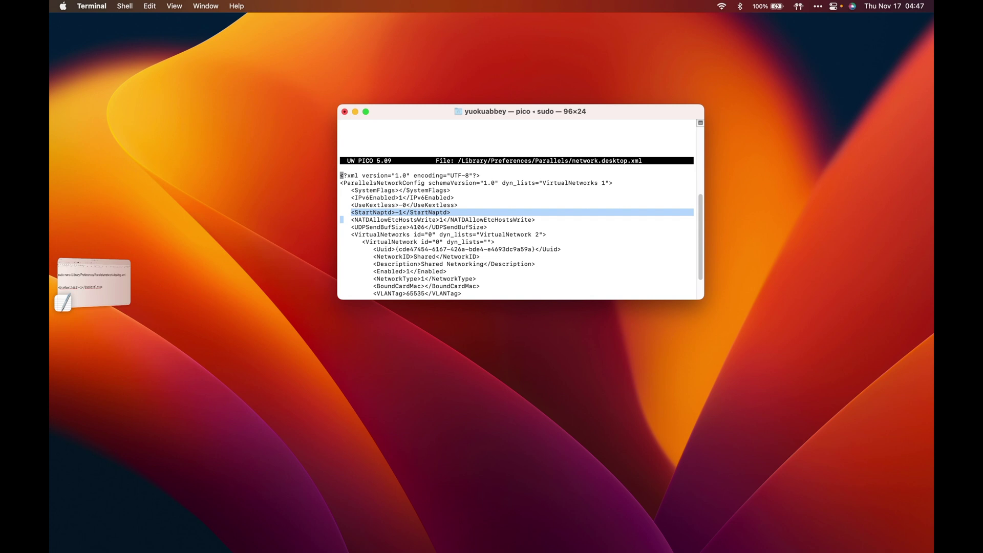
scroll(518, 209, up, 4)
Close the Terminal window running nano, terminating the session.
scroll(517, 209, up, 1)
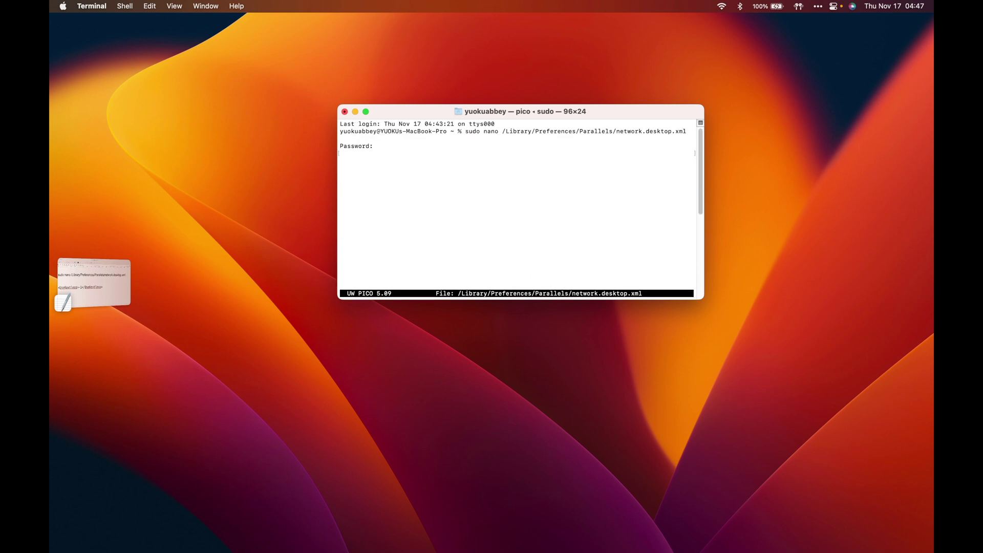
click(344, 111)
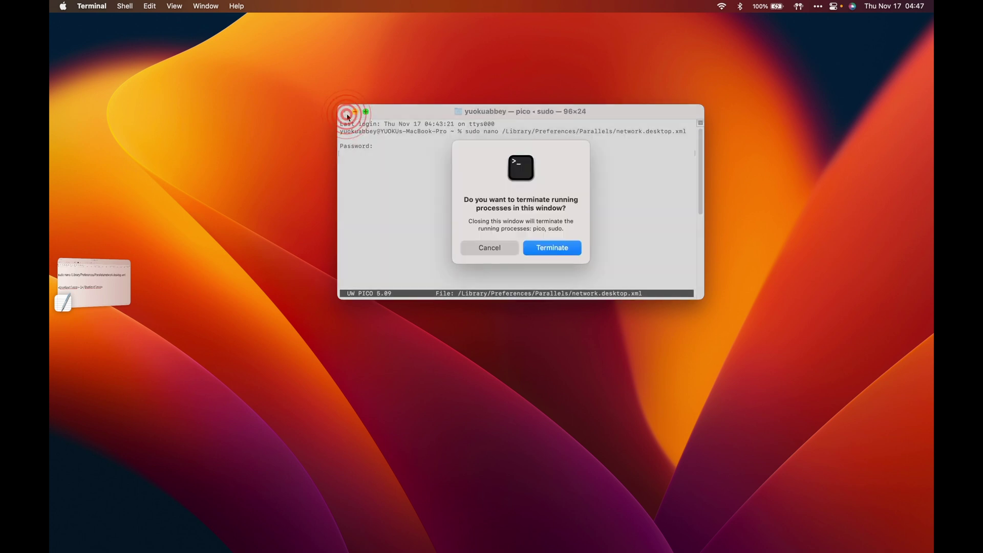
click(548, 250)
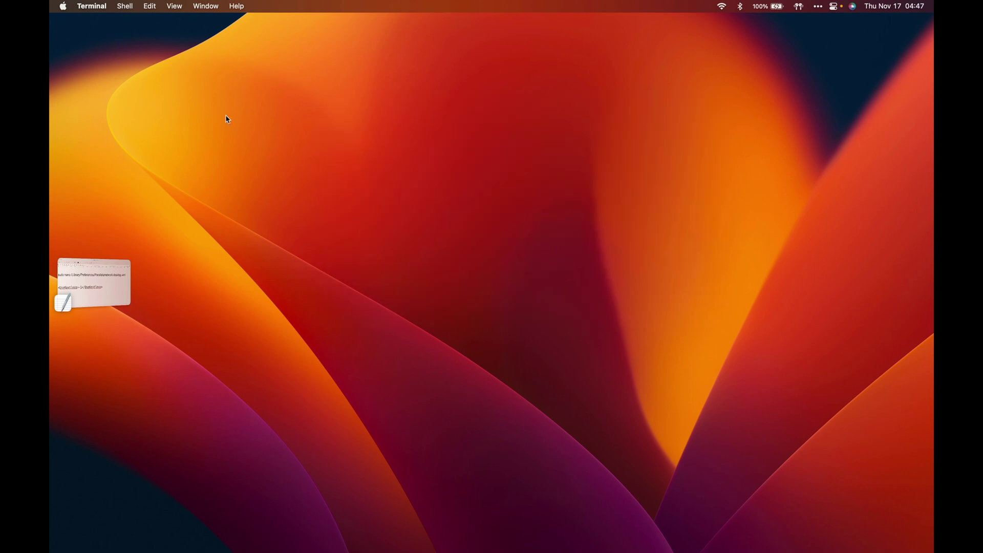
Open a fresh Terminal via Spotlight and select the sudo nano line in TextEdit.
key(super+space)
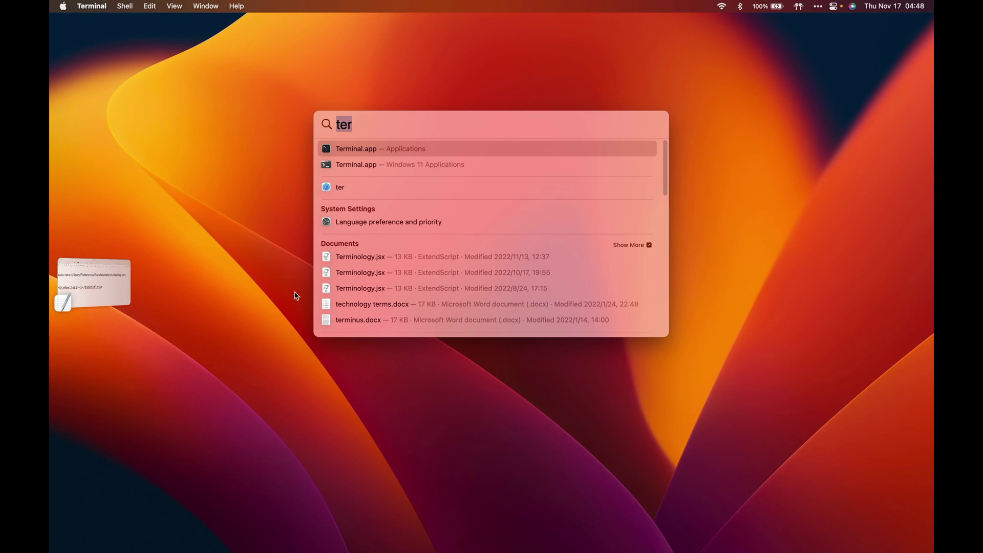
key(Return)
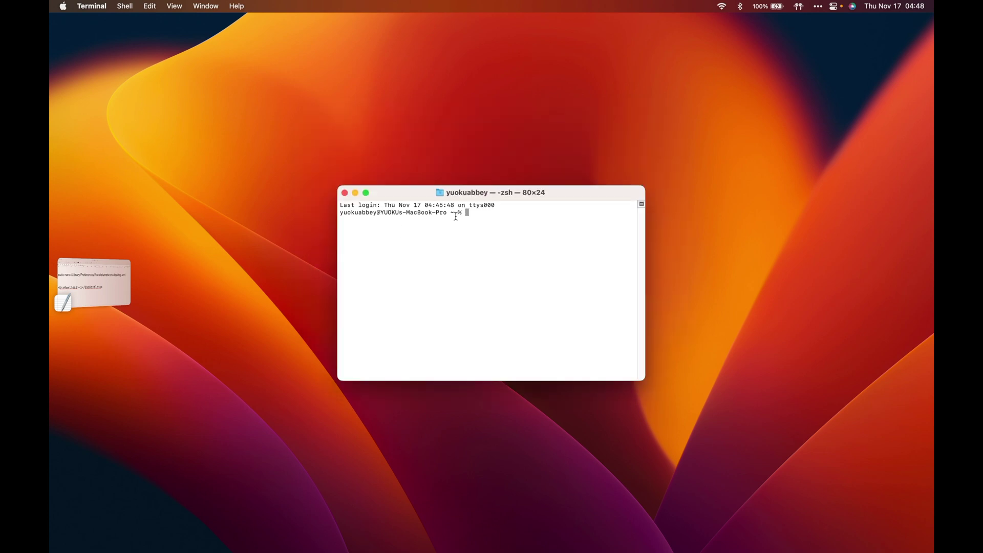
click(128, 266)
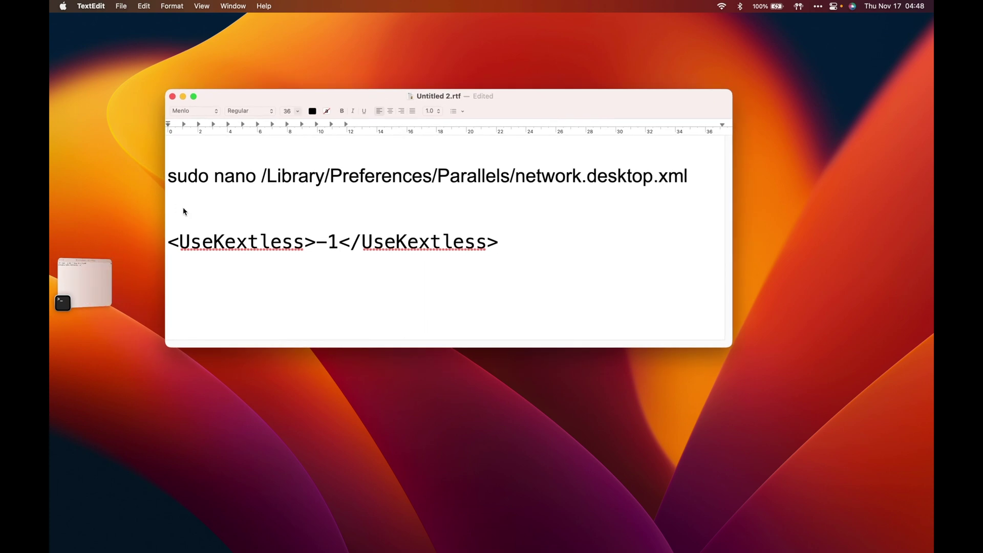
drag(171, 177, 714, 179)
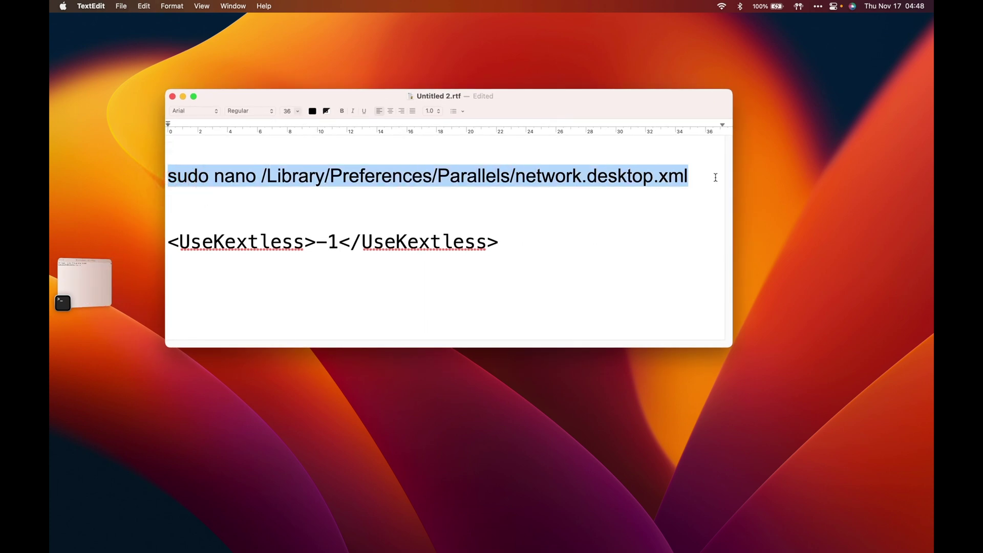
Paste and run the sudo nano command, enter the password, and select the <UseKextless>-0</UseKextless> line.
click(83, 281)
click(438, 246)
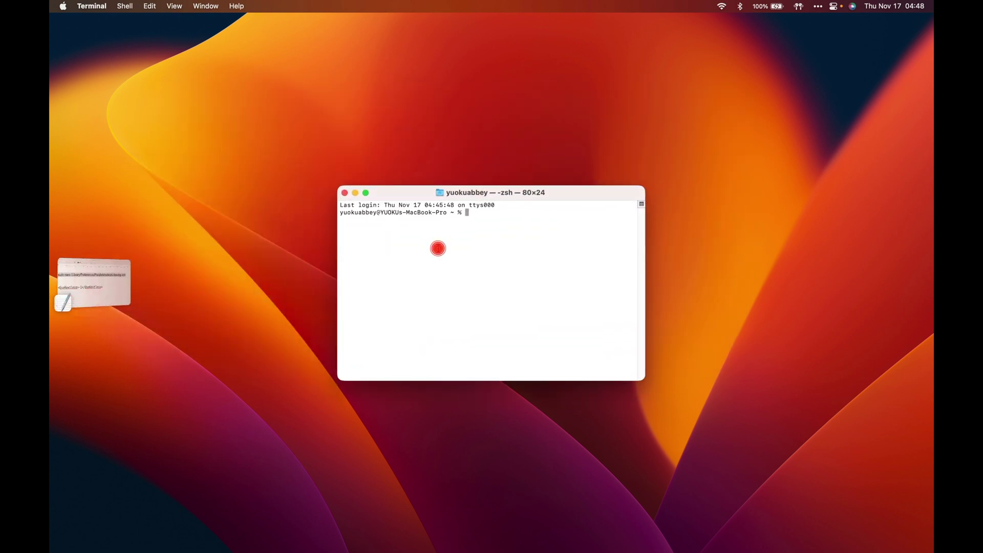
text(sudo nano /Library/Preferences/Parallels/network.desktop.xml)
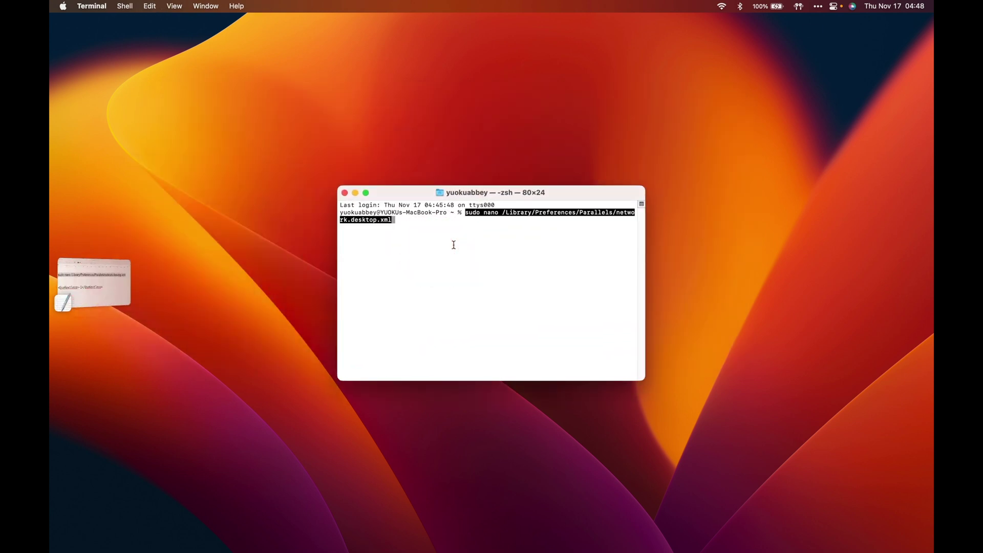
key(Return)
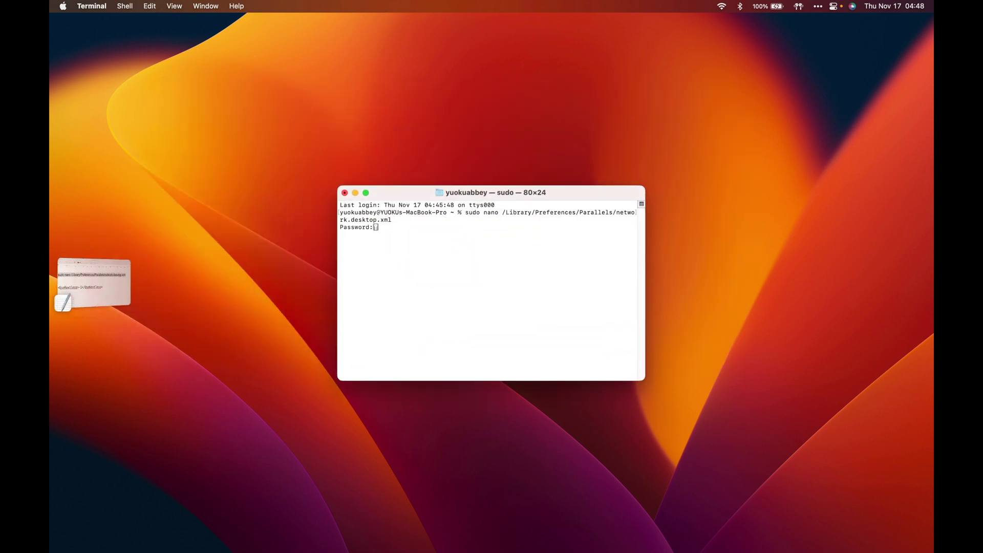
key(Return)
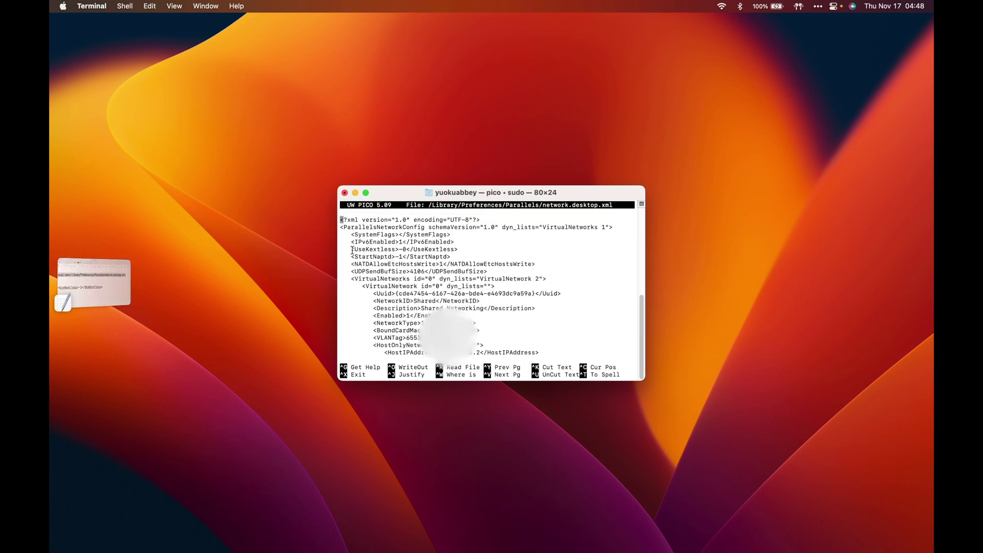
drag(351, 250, 463, 251)
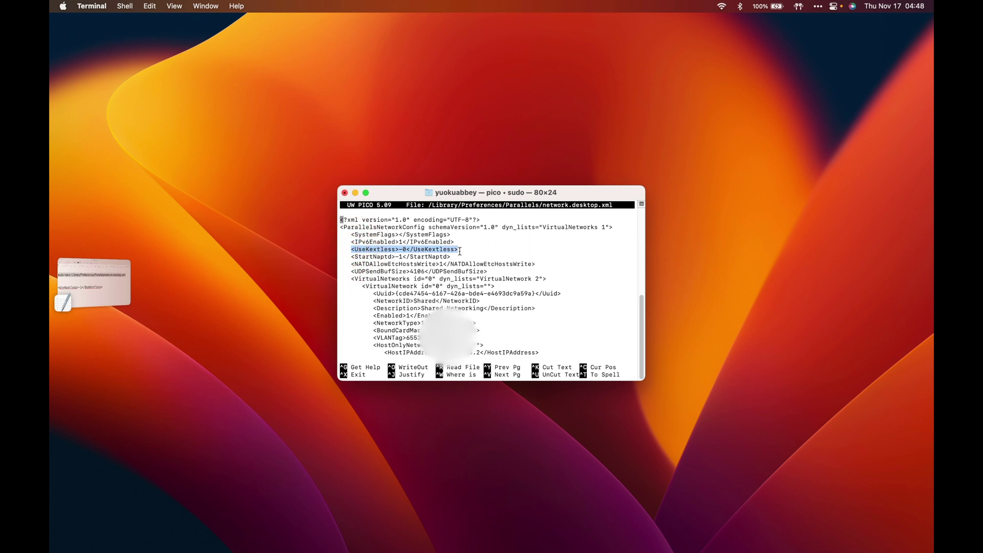
mouse_move(460, 251)
mouse_down()
mouse_move(352, 250)
mouse_move(459, 252)
mouse_up()
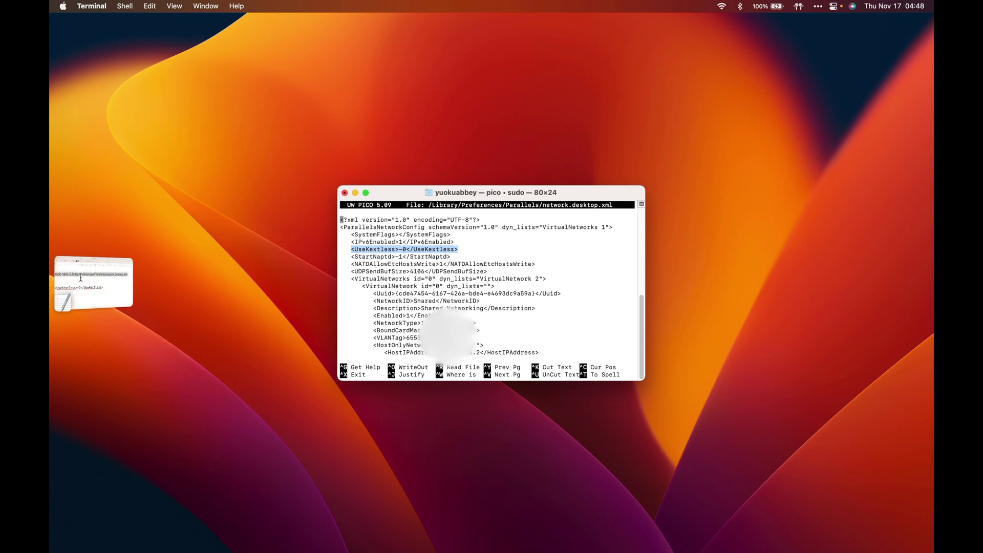
Select and copy the <UseKextless>-1</UseKextless> line from the TextEdit note.
click(92, 283)
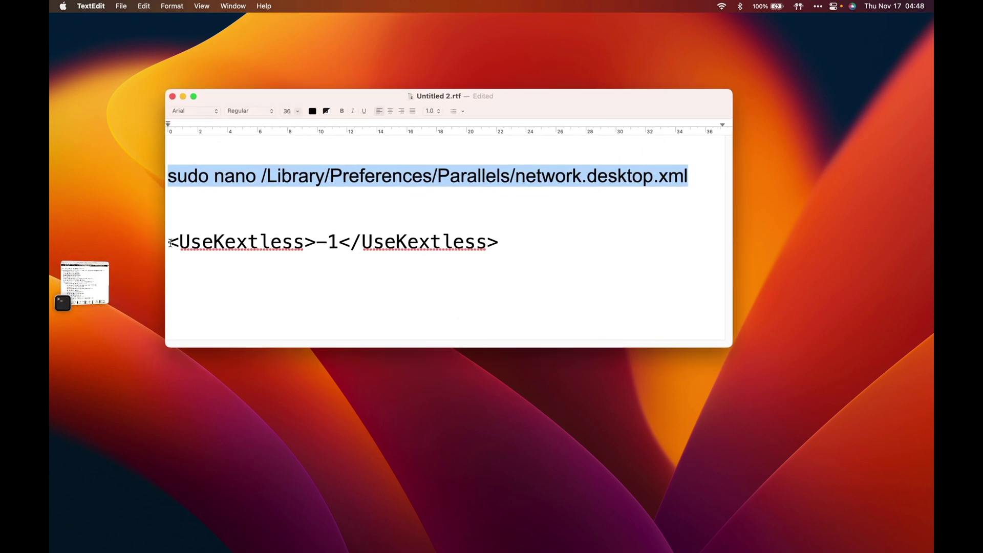
drag(170, 242, 521, 257)
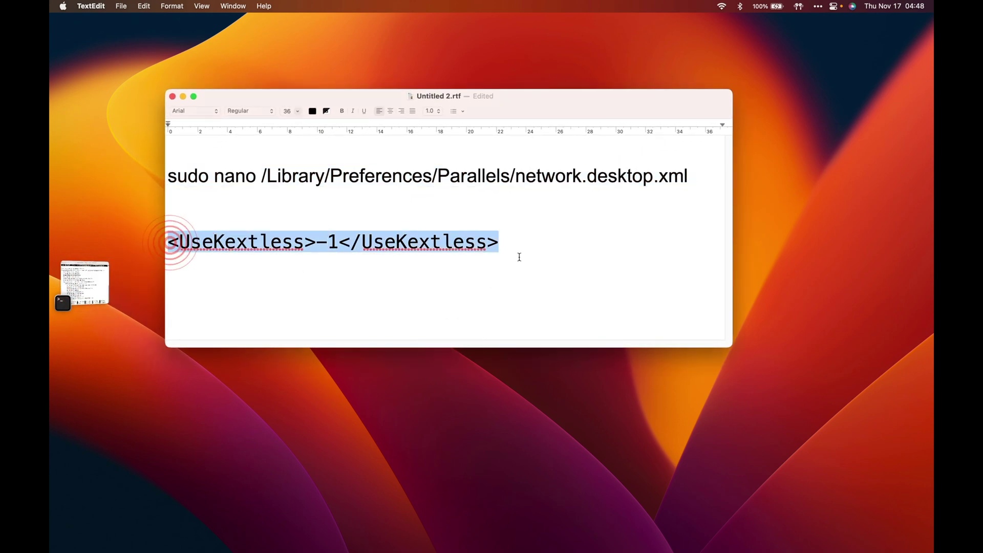
click(330, 241)
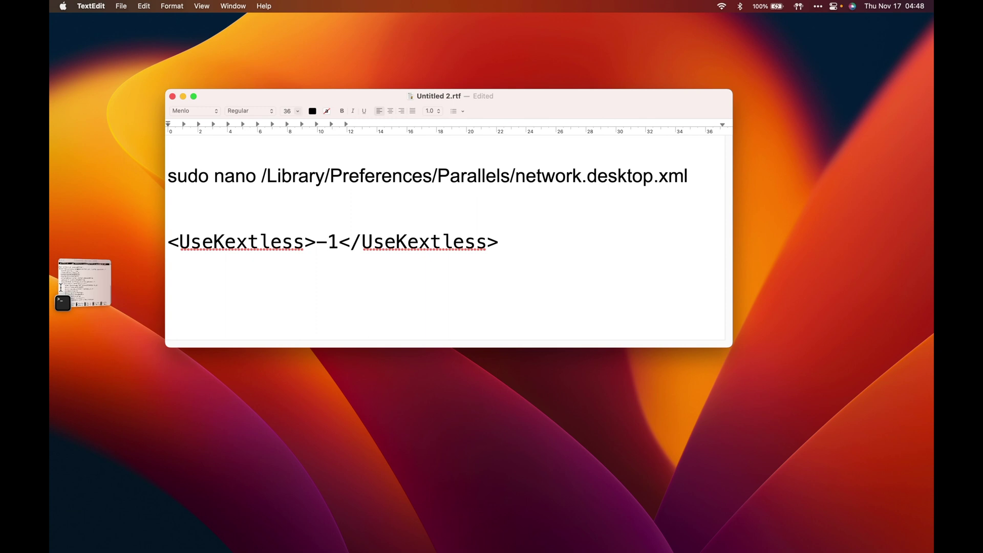
click(92, 284)
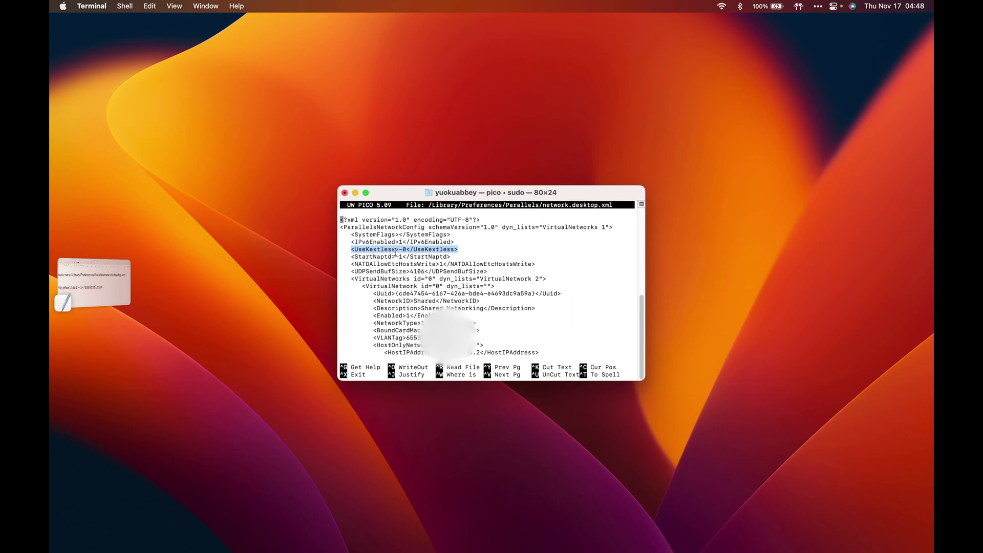
click(100, 282)
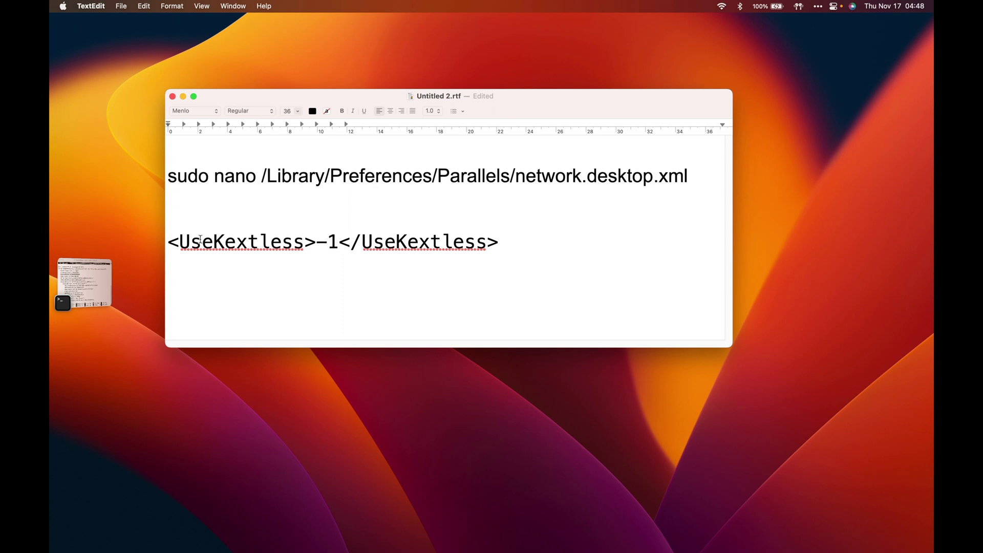
drag(169, 242, 500, 241)
key(super+c)
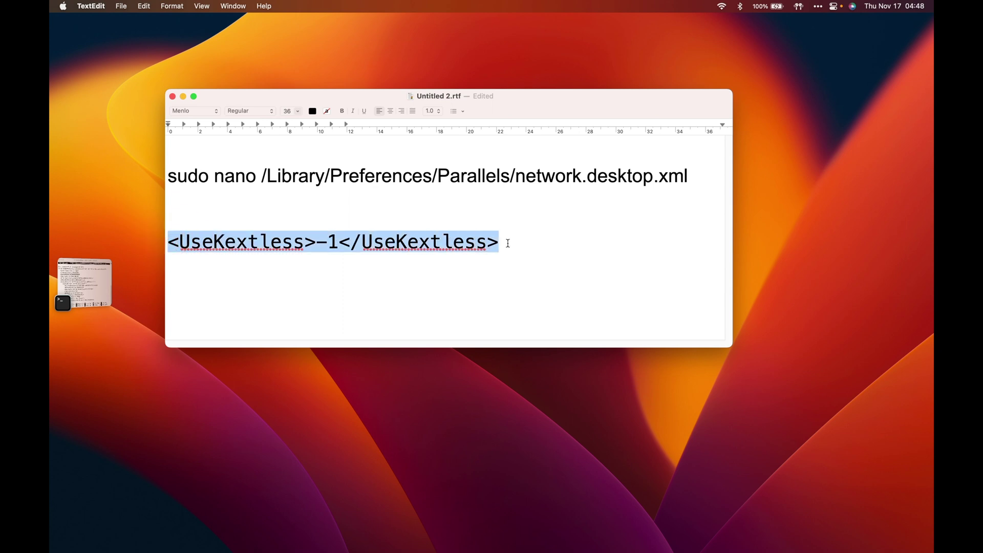
Paste <UseKextless>-1</UseKextless> onto a new line above the -0 entry in nano.
click(72, 266)
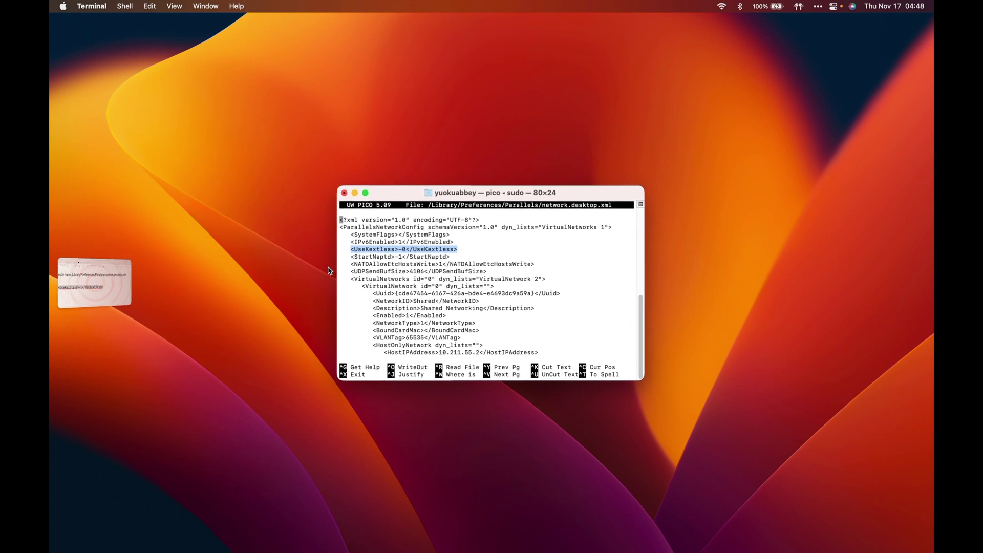
click(356, 221)
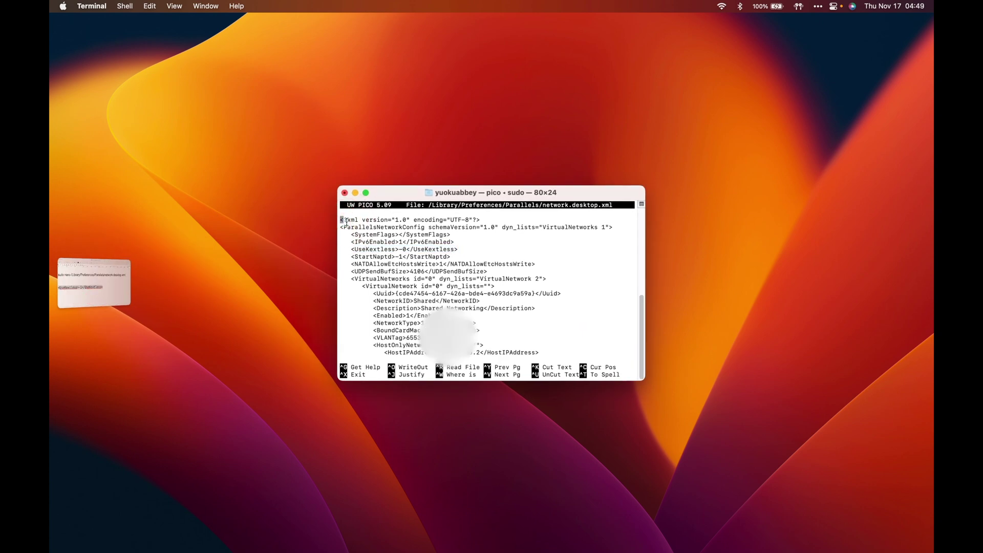
key(Down)
key(Down)
key(Down)
key(Down)
key(Return)
key(Up)
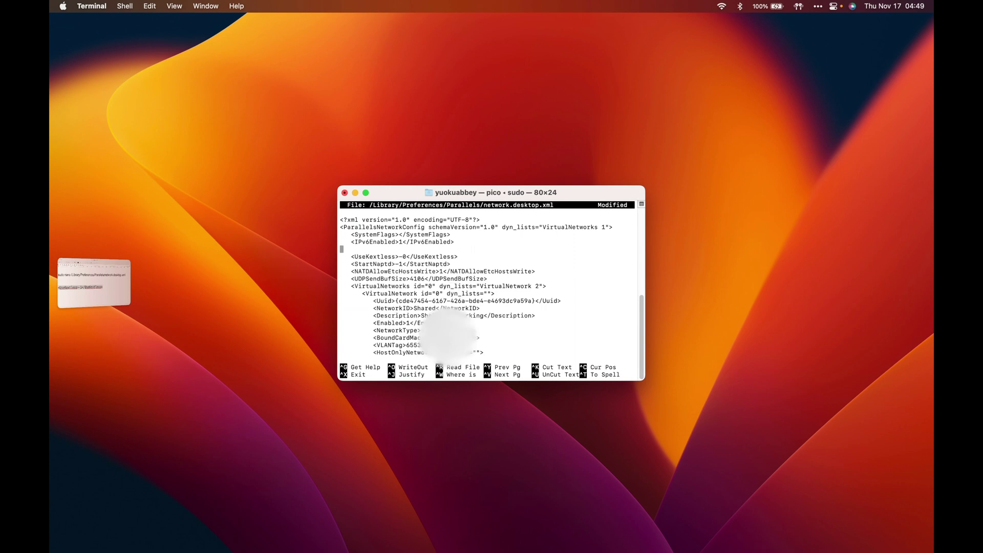
key(super+v)
double_click(394, 249)
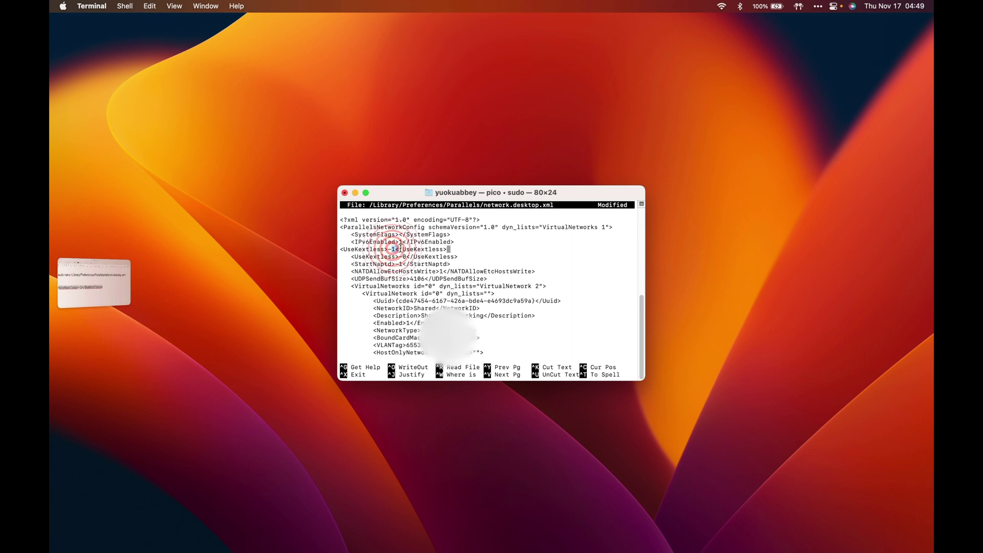
double_click(405, 256)
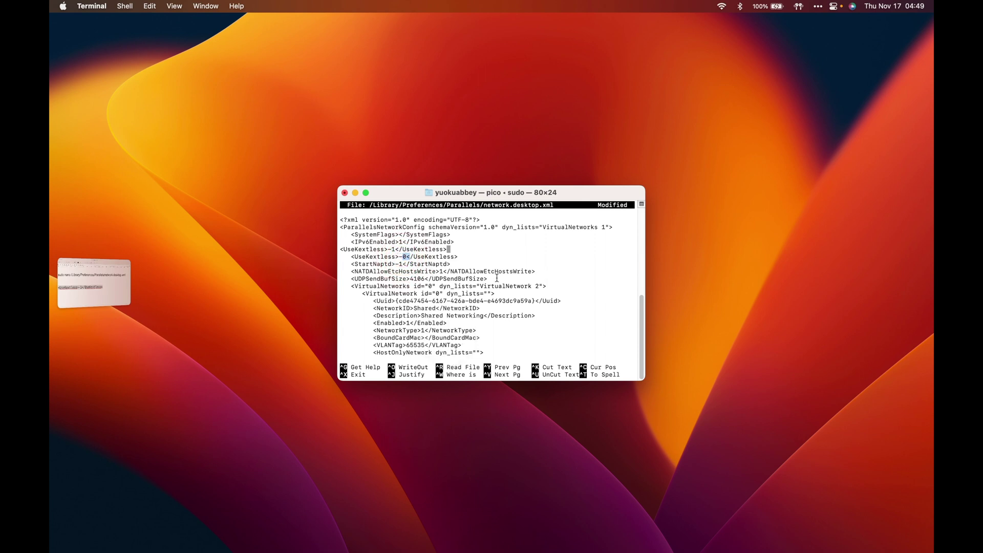
Save network.desktop.xml under its existing name, exit nano, and close Terminal.
key(ctrl+x)
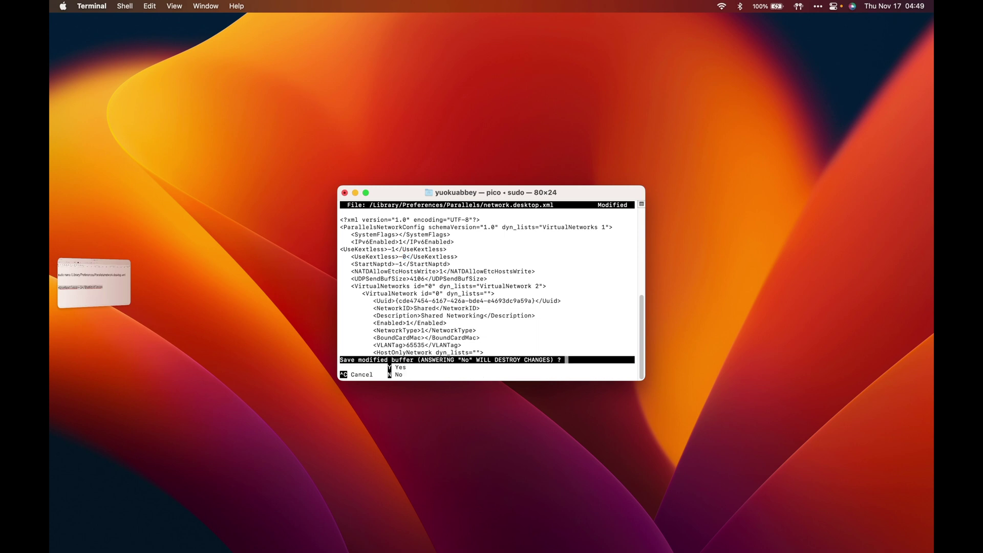
key(y)
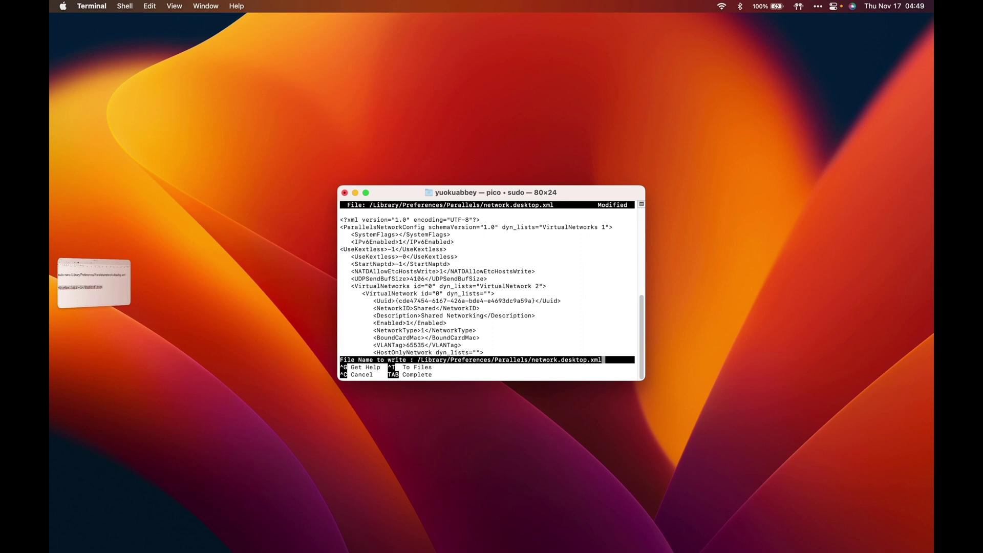
key(Return)
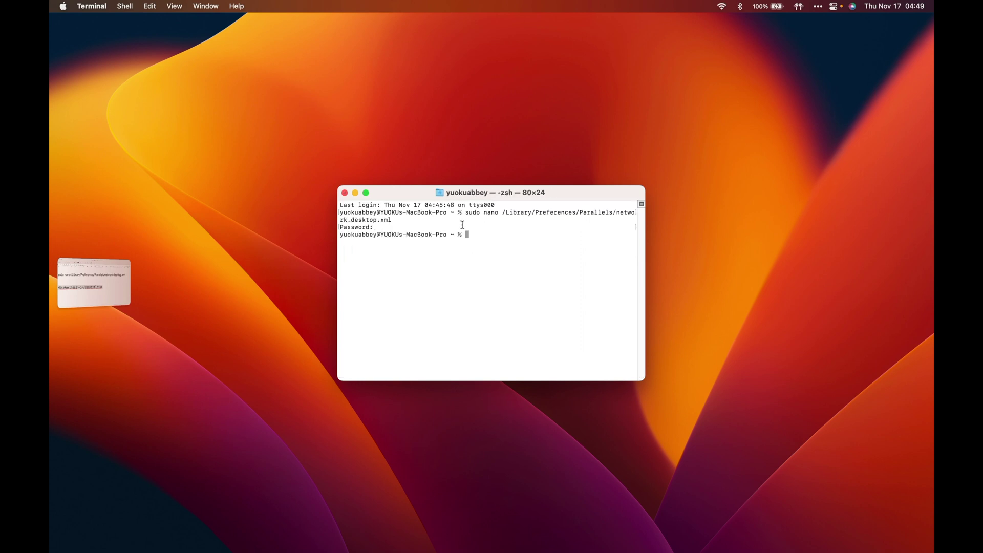
click(346, 194)
click(345, 194)
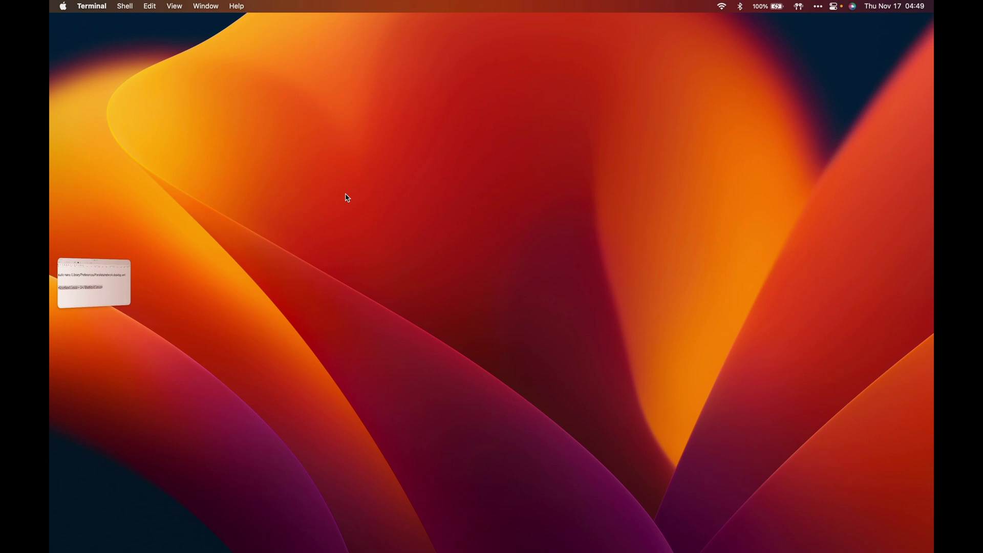
Launch Terminal via Spotlight and copy the sudo nano command from the notes.
key(cmd+space)
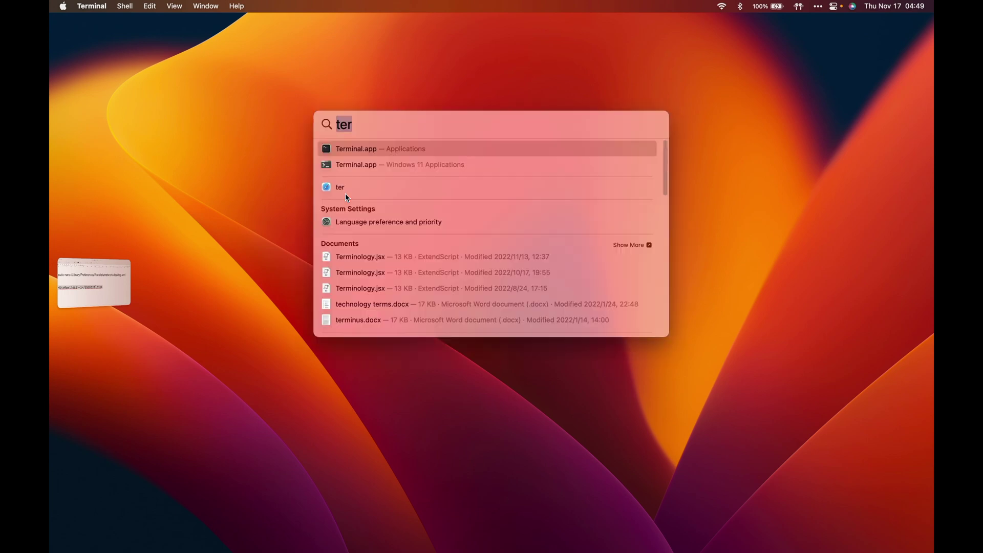
text(ter)
key(Return)
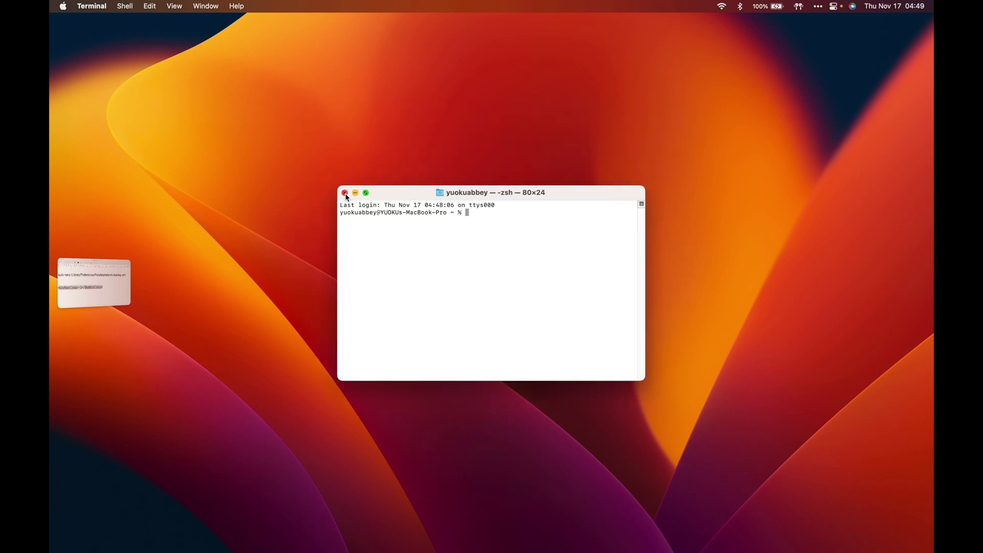
click(112, 270)
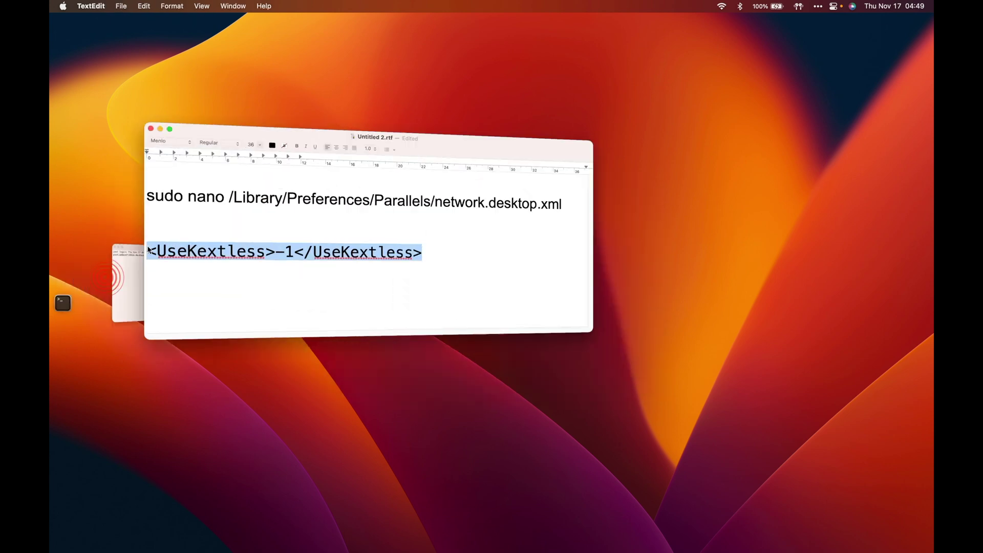
triple_click(172, 176)
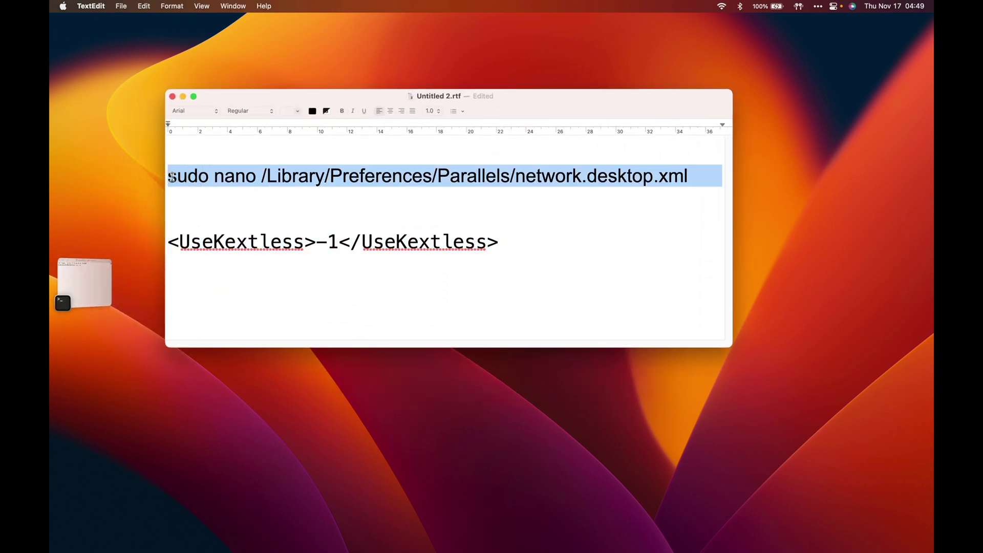
Reopen network.desktop.xml in nano with sudo, entering the account password.
click(82, 282)
click(378, 237)
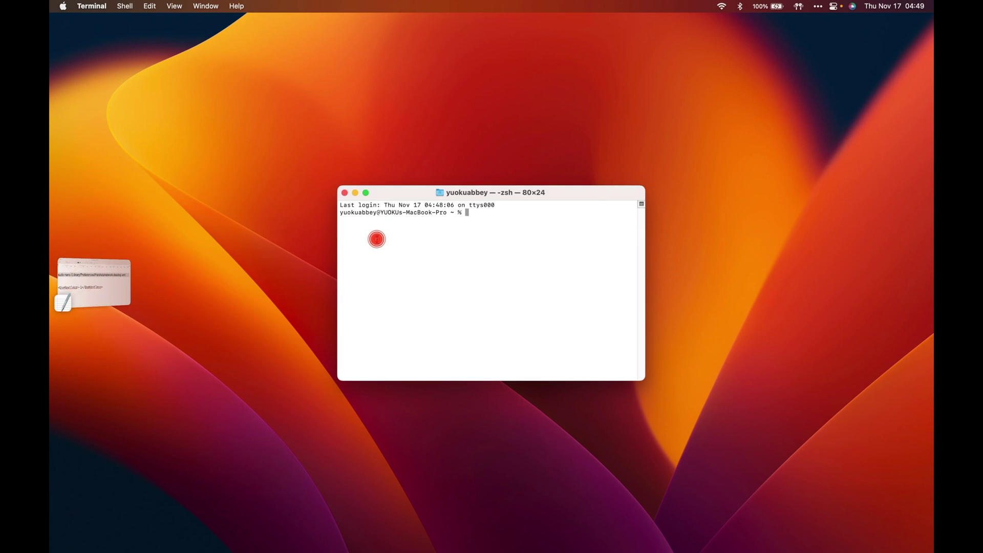
key(super+v)
key(Return)
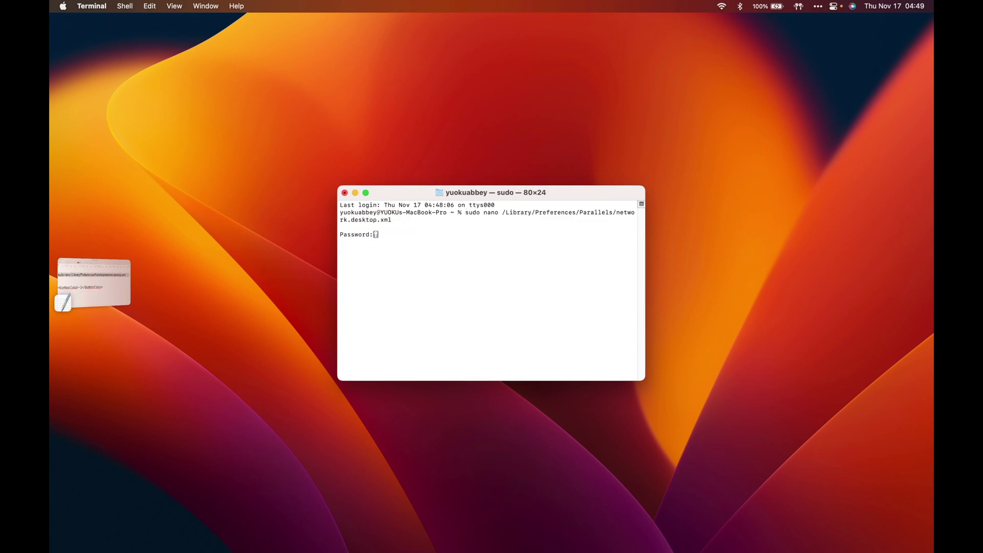
key(Return)
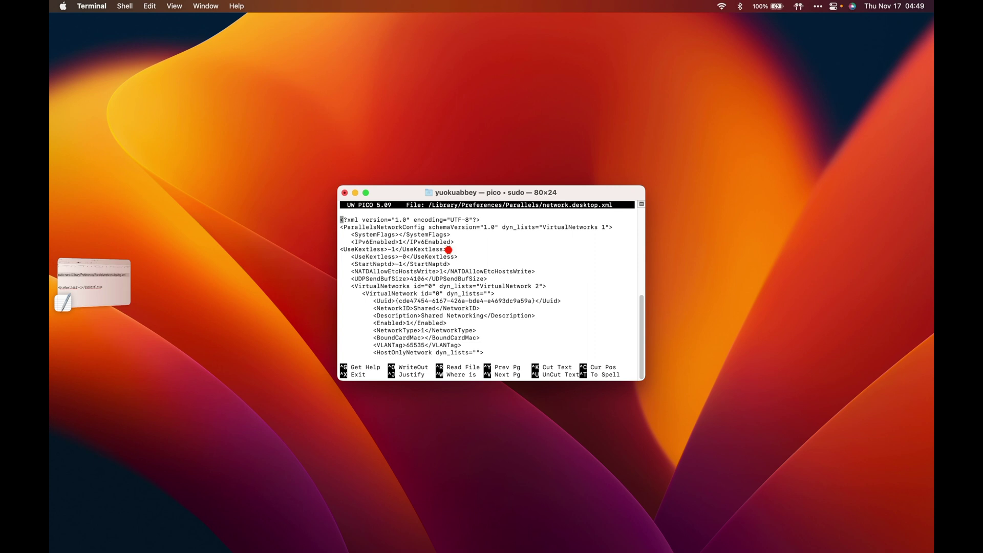
Confirm the UseKextless -1 line is saved, quit nano, and close Terminal.
mouse_move(448, 249)
mouse_down()
mouse_move(341, 250)
mouse_move(458, 257)
mouse_up()
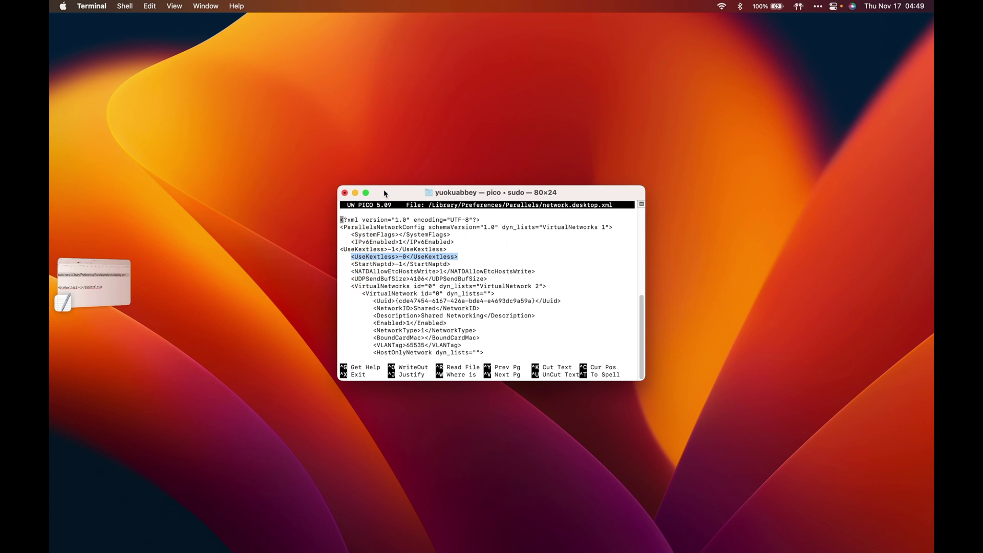
click(345, 192)
click(535, 332)
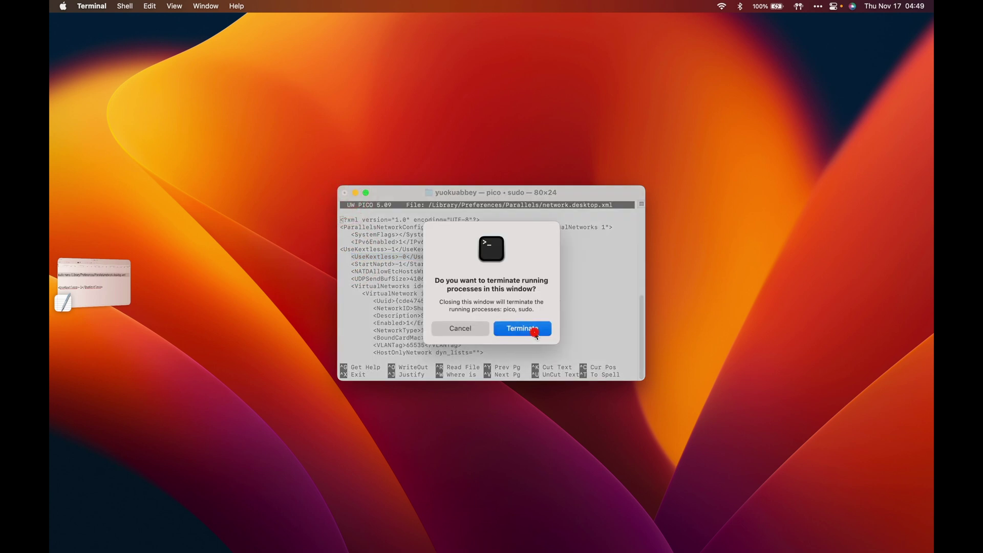
click(460, 329)
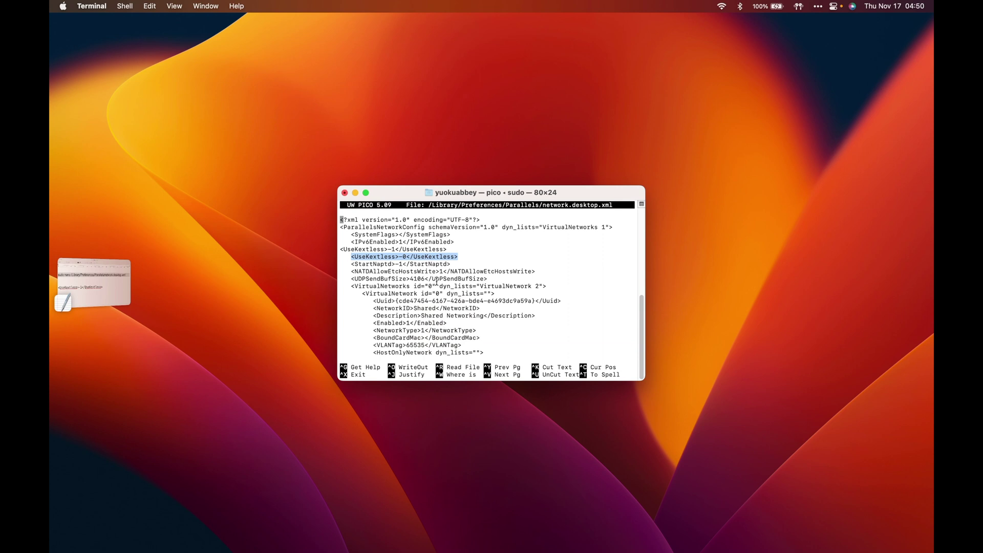
key(ctrl+x)
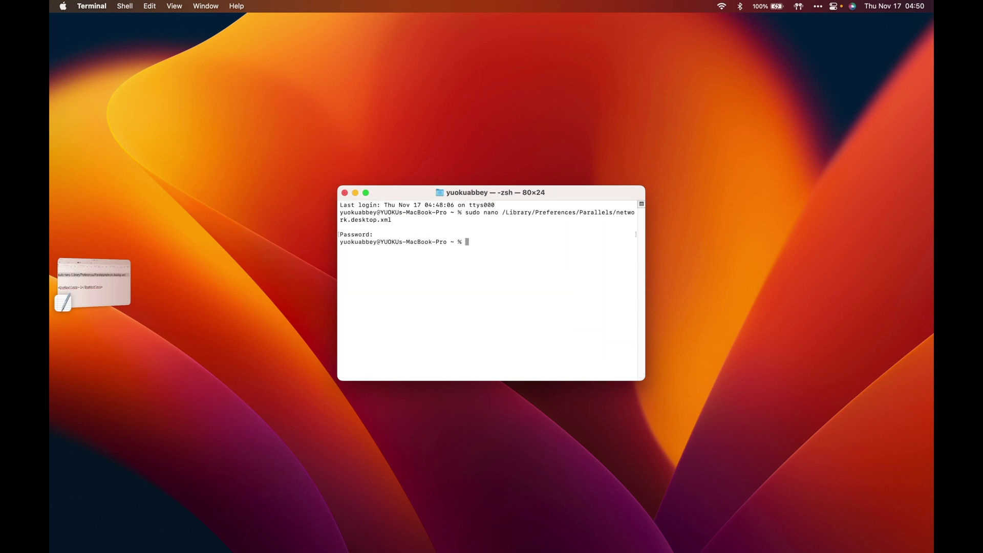
click(345, 194)
key(ctrl+Right)
Resume the Windows 11 VM, check Start's power options without restarting, and open quick settings.
click(346, 197)
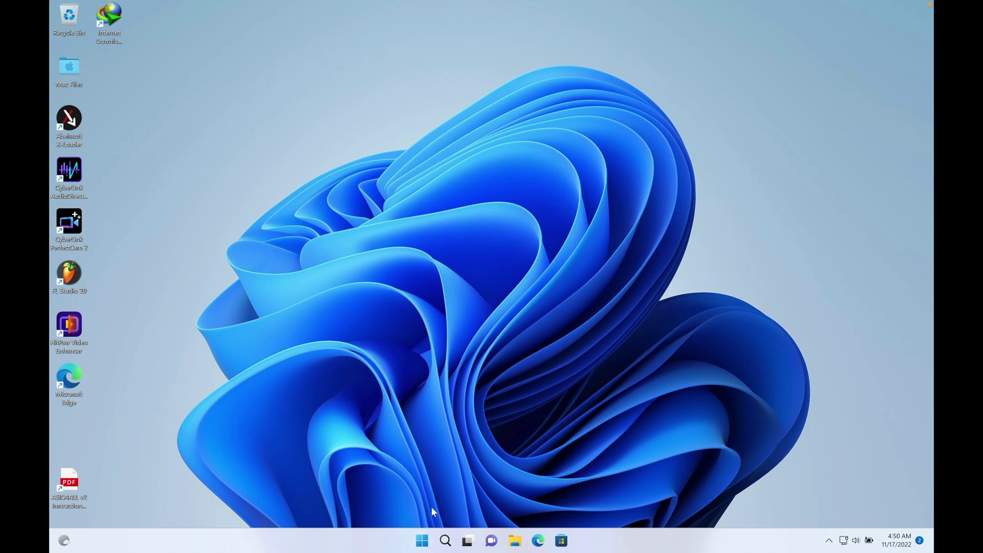
right_click(423, 544)
mouse_move(451, 500)
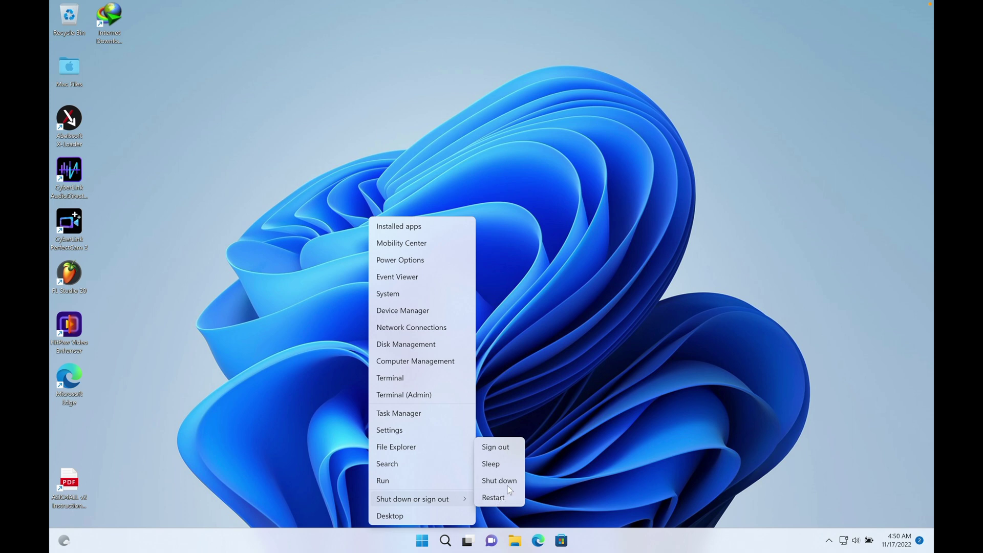
click(606, 397)
click(844, 540)
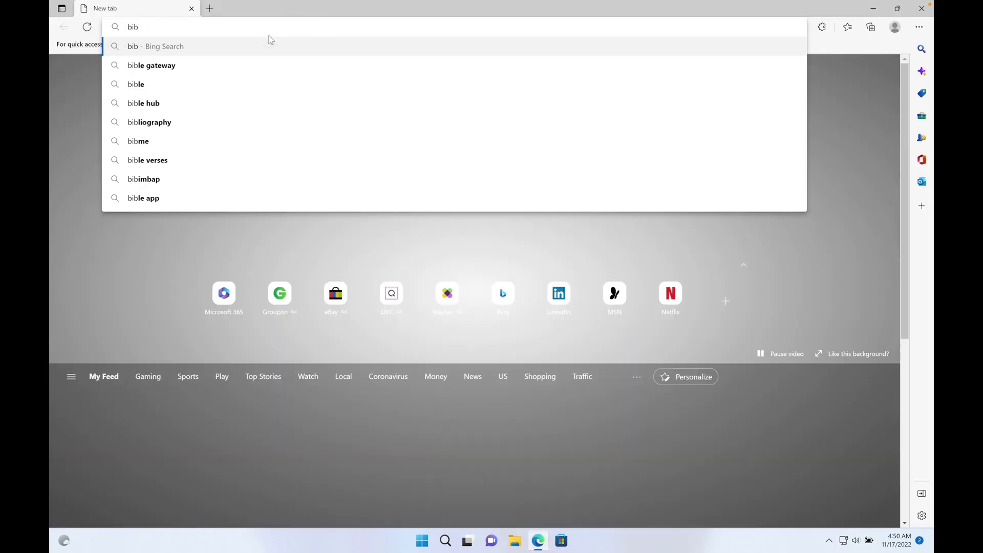
Run the Bing search for 'bibg' from the Edge address bar.
key(Return)
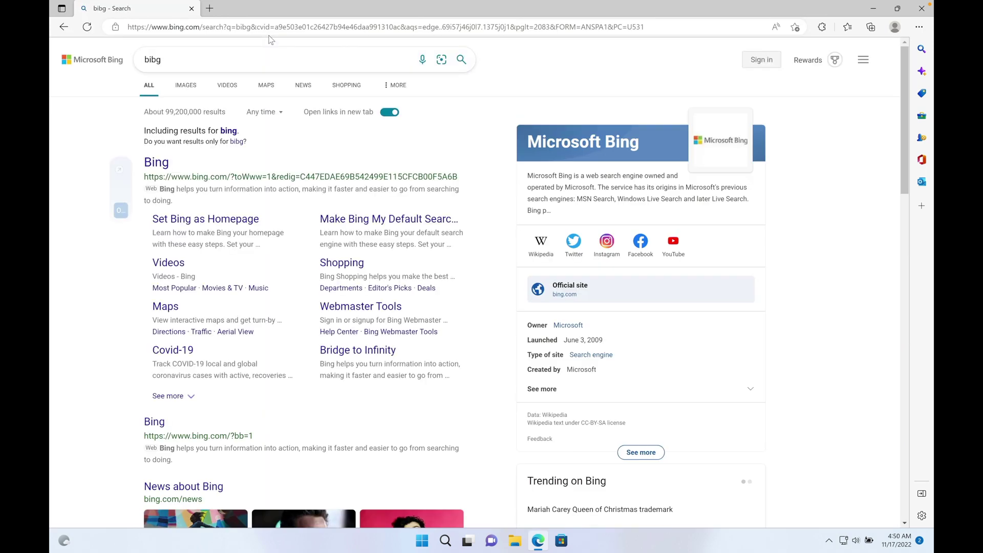